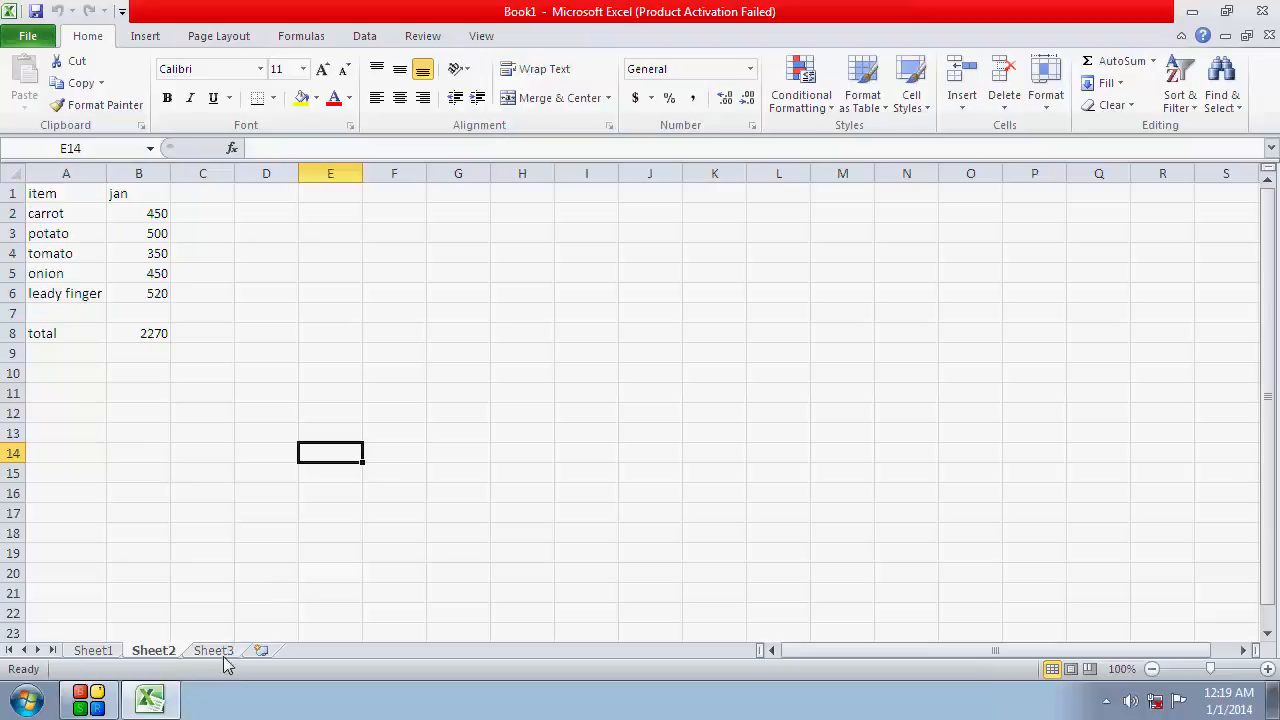
Change the month header in cell B1 of Sheet3 to dec
{"action": "left_click", "coordinate": [227, 652]}
{"action": "left_click", "coordinate": [141, 193]}
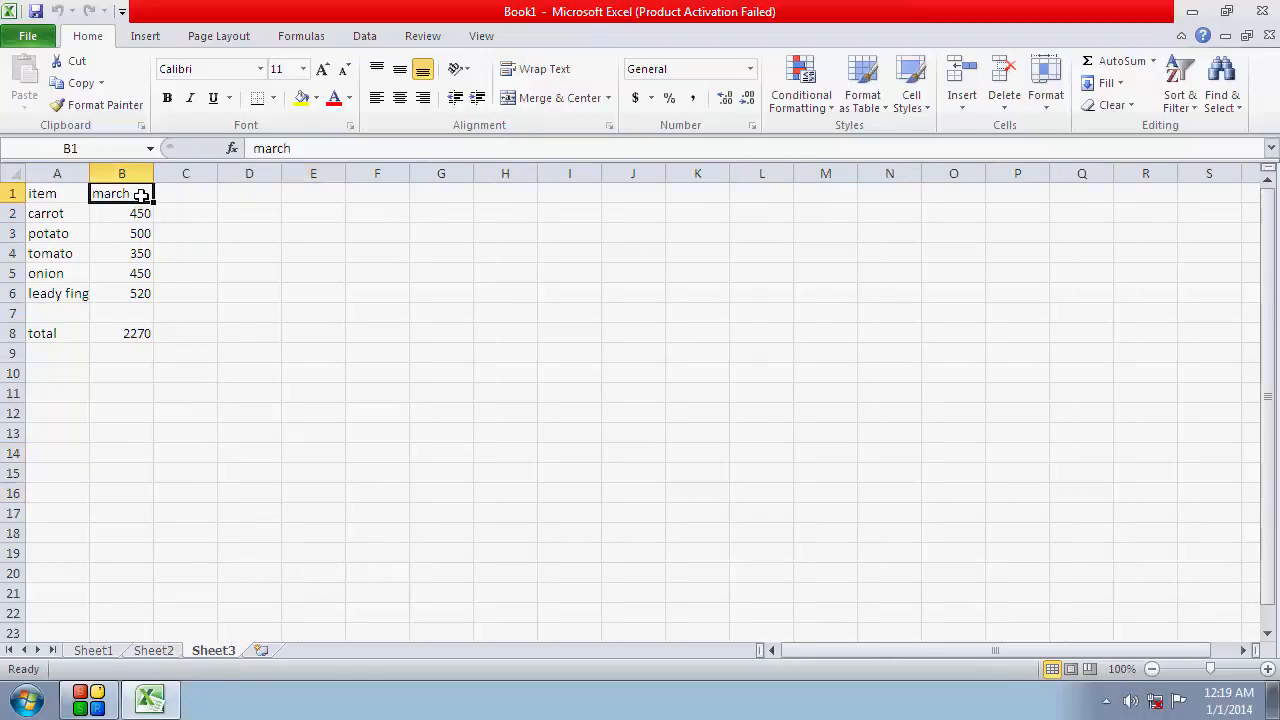
{"action": "type", "text": "f"}
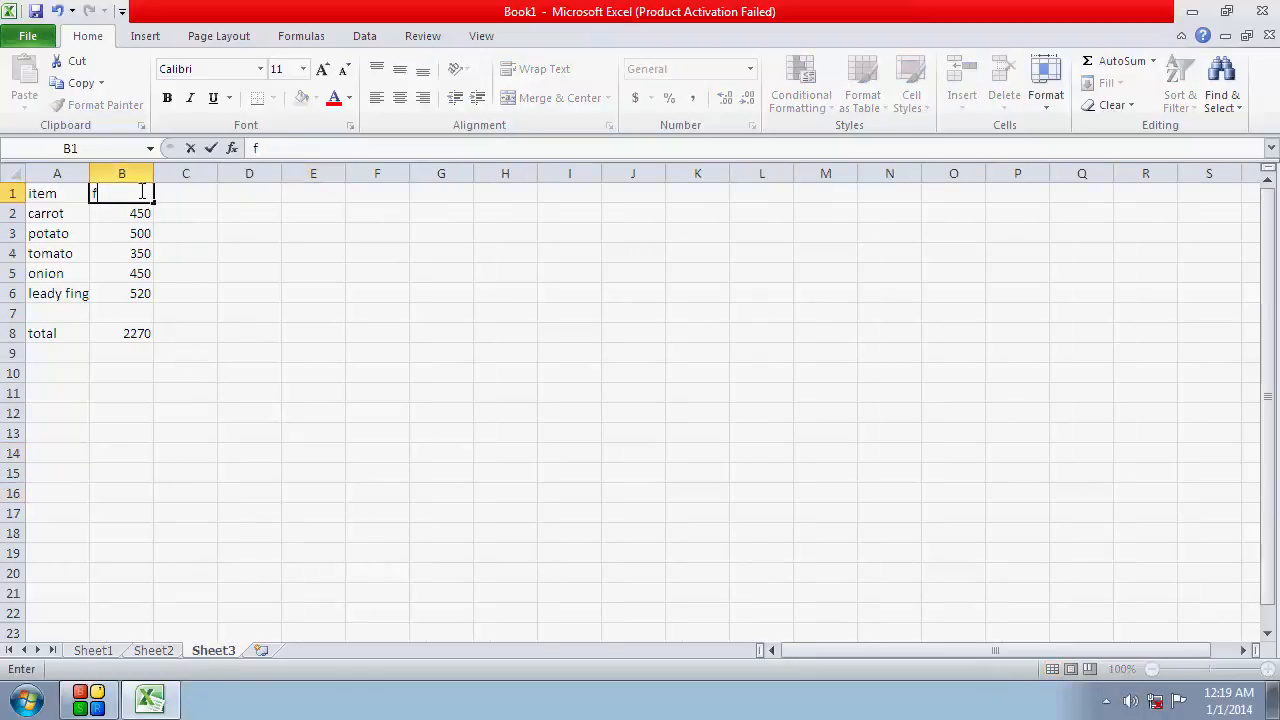
{"action": "type", "text": "rdec"}
{"action": "key", "text": "Return"}
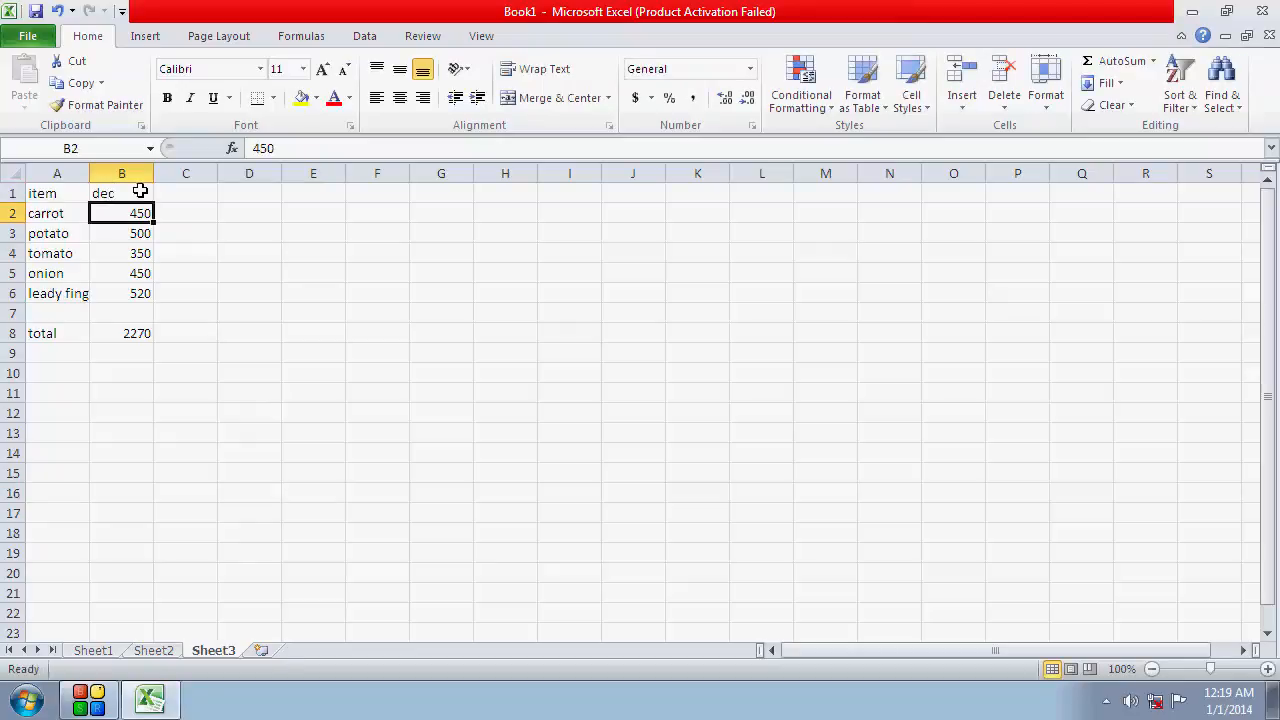
Set the dec amounts on Sheet3 to 120 for carrot and 150 for potato
{"action": "type", "text": "120"}
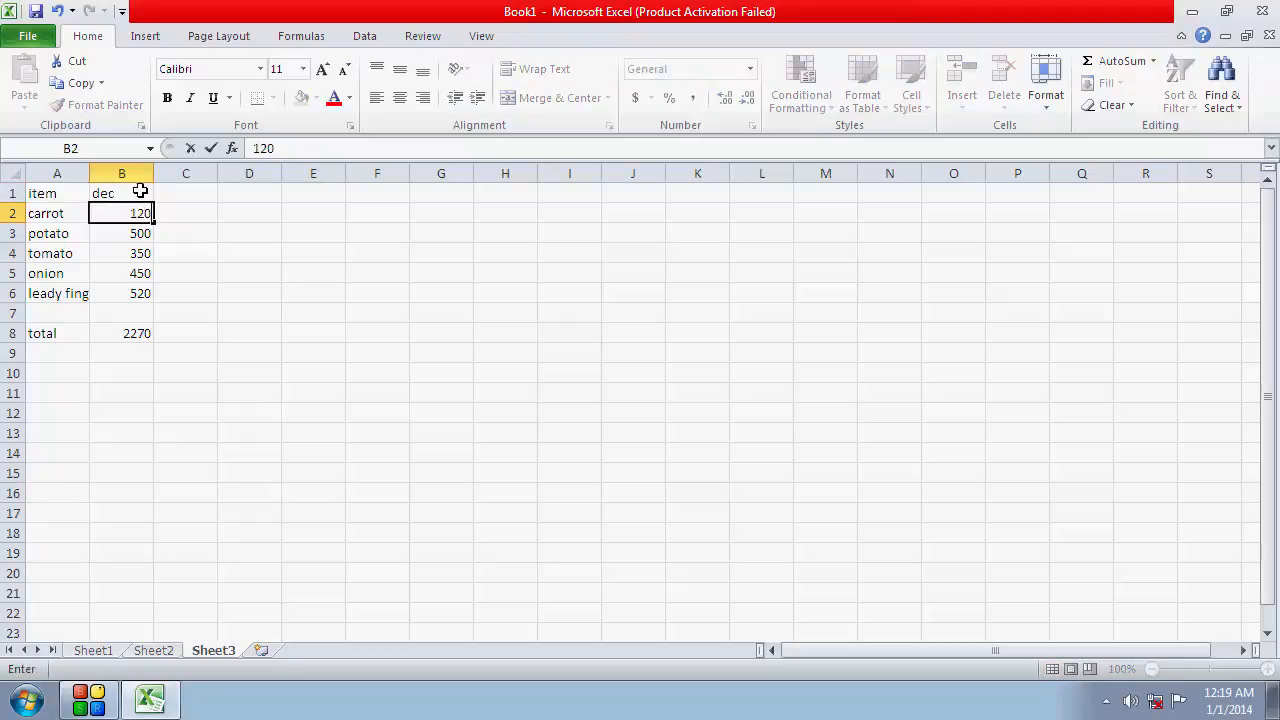
{"action": "key", "text": "Return"}
{"action": "type", "text": "150"}
{"action": "key", "text": "Return"}
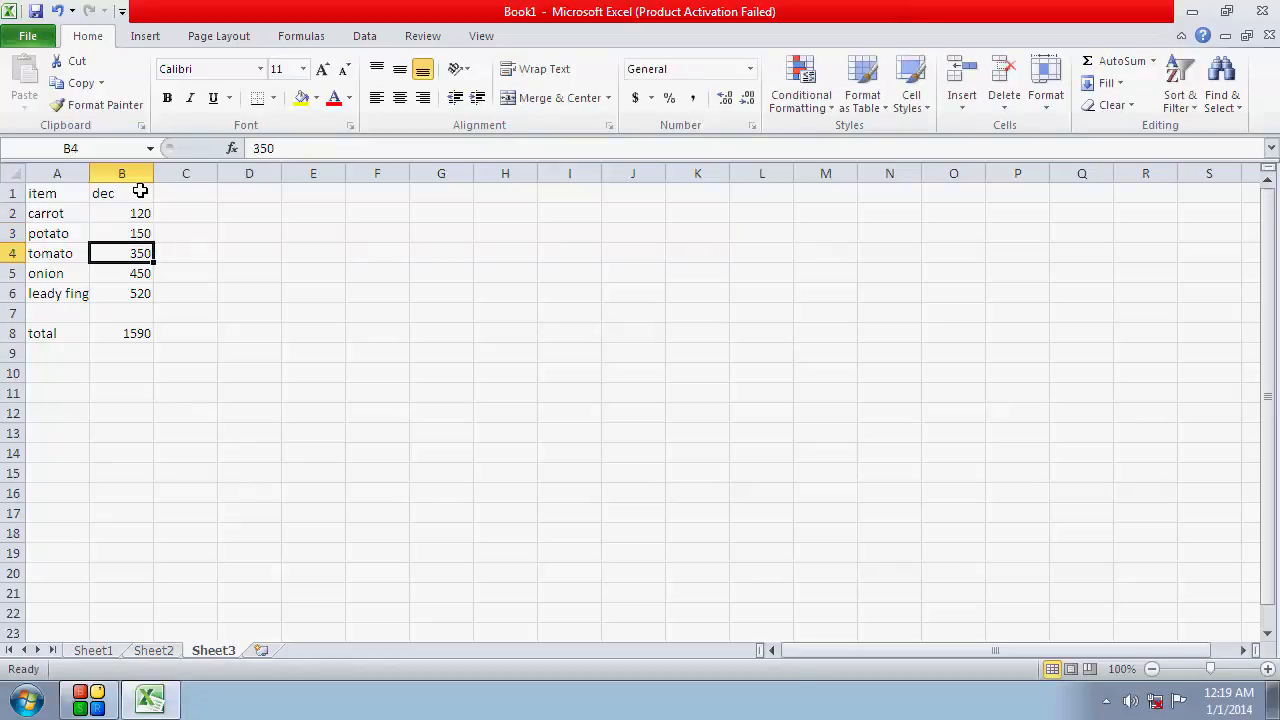
Set the dec amounts on Sheet3 to 190 for tomato, 250 for onion and 450 for leady finger
{"action": "type", "text": "16"}
{"action": "key", "text": "Return"}
{"action": "key", "text": "Up"}
{"action": "type", "text": "190"}
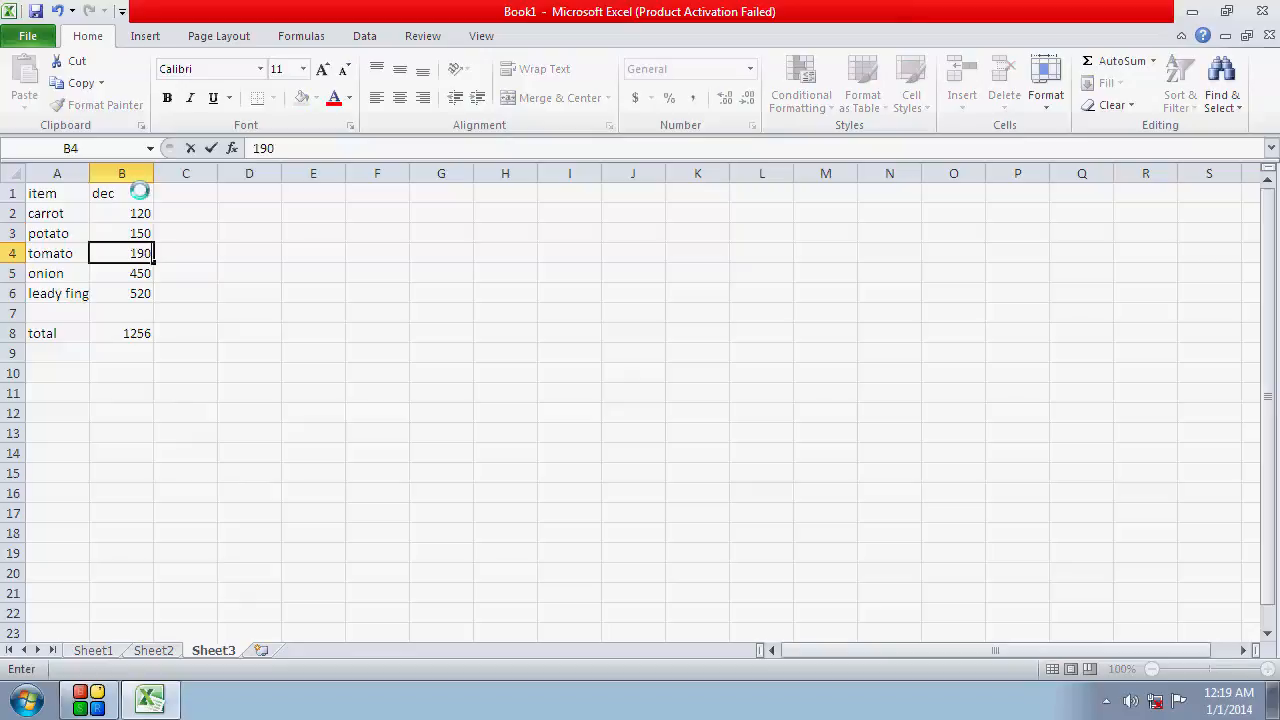
{"action": "key", "text": "Return"}
{"action": "type", "text": "250"}
{"action": "key", "text": "Return"}
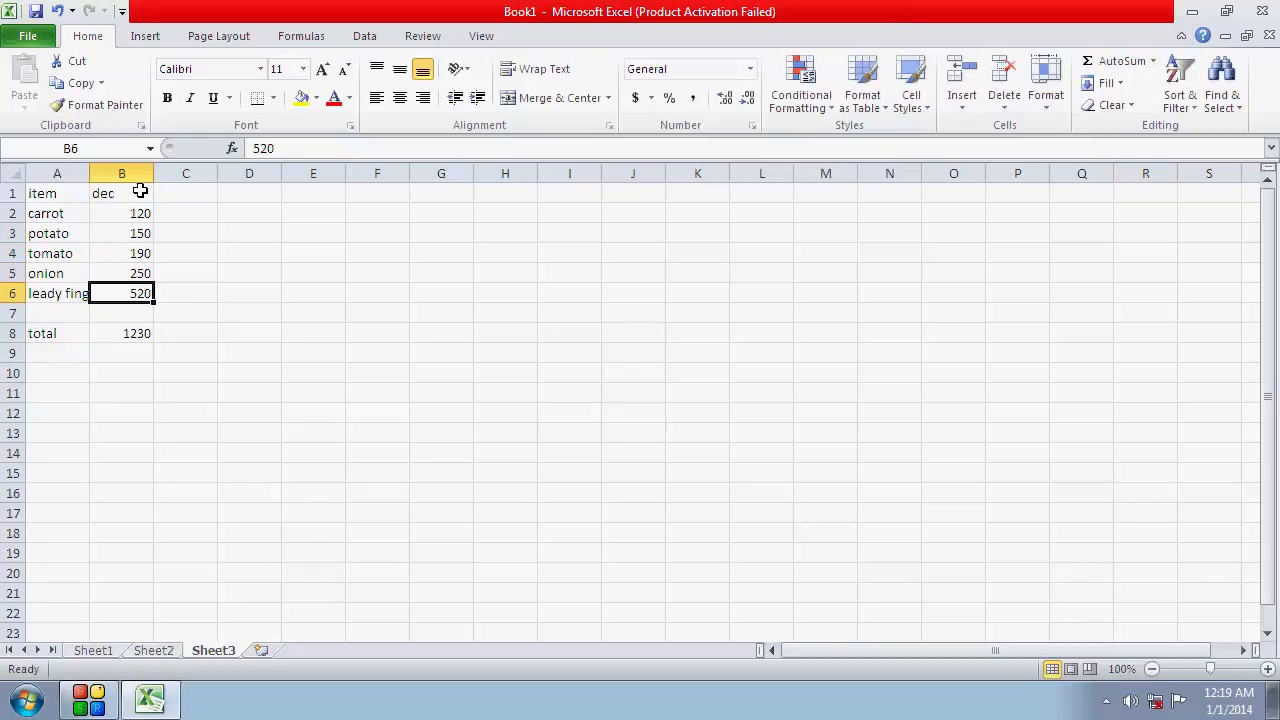
{"action": "type", "text": "450"}
{"action": "key", "text": "Return"}
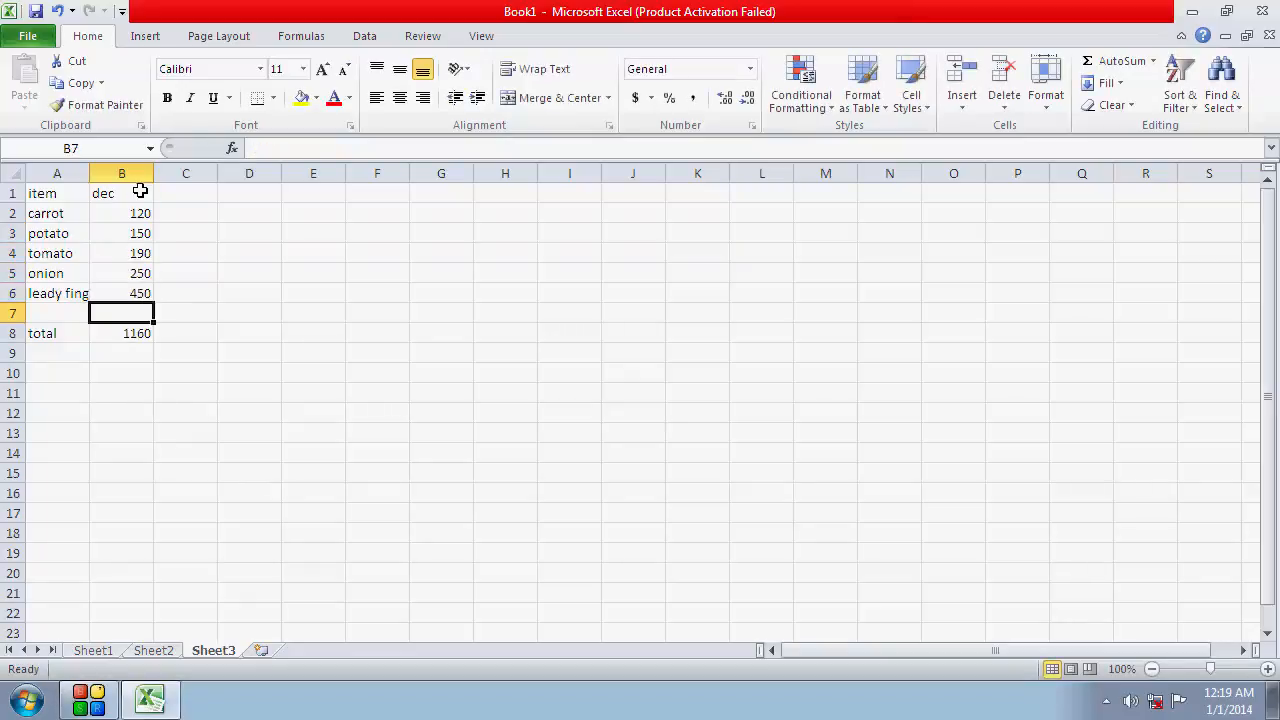
{"action": "left_click", "coordinate": [228, 337]}
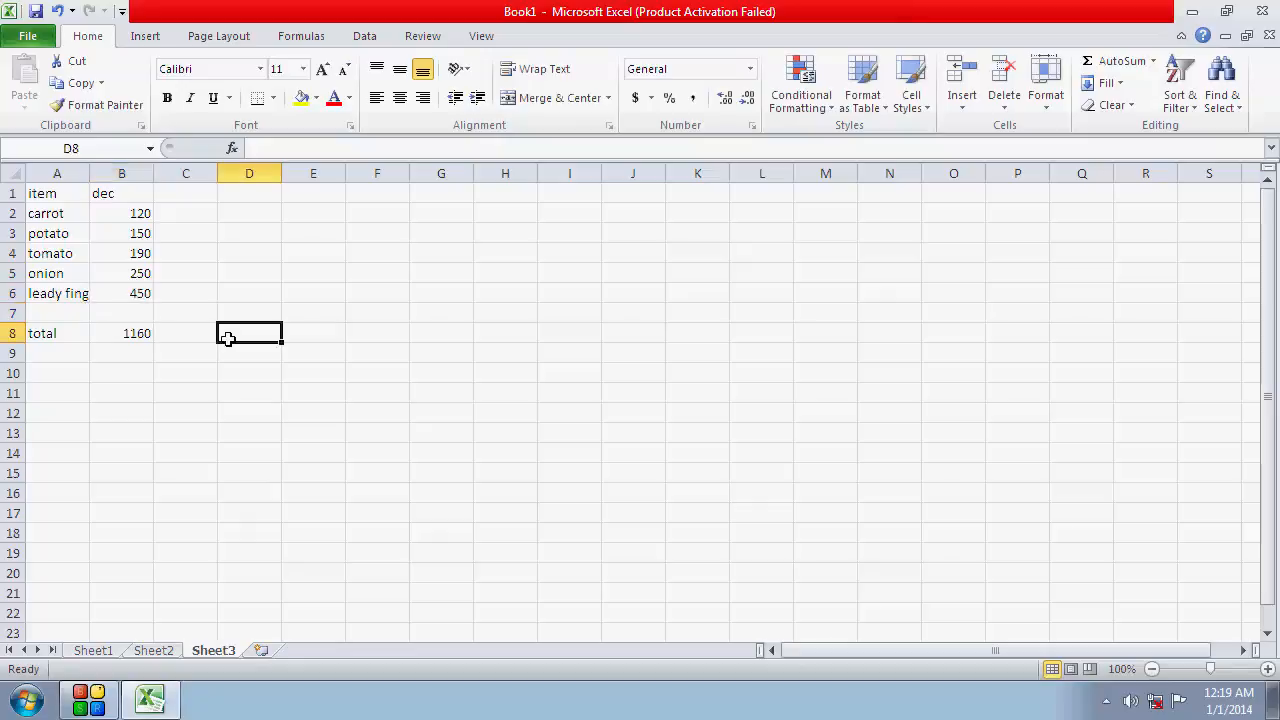
Examine the item list, the jan amounts and the total formula on Sheet2
{"action": "left_click", "coordinate": [173, 652]}
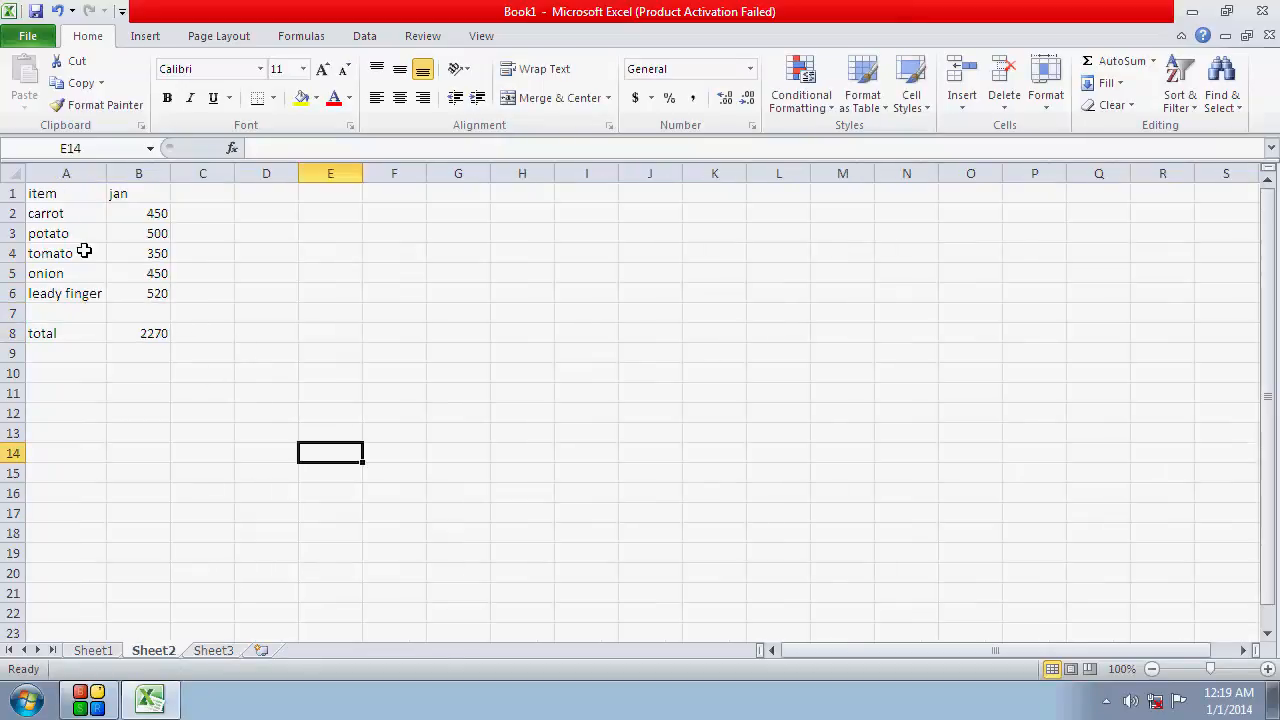
{"action": "left_click_drag", "start_coordinate": [86, 195], "coordinate": [91, 294]}
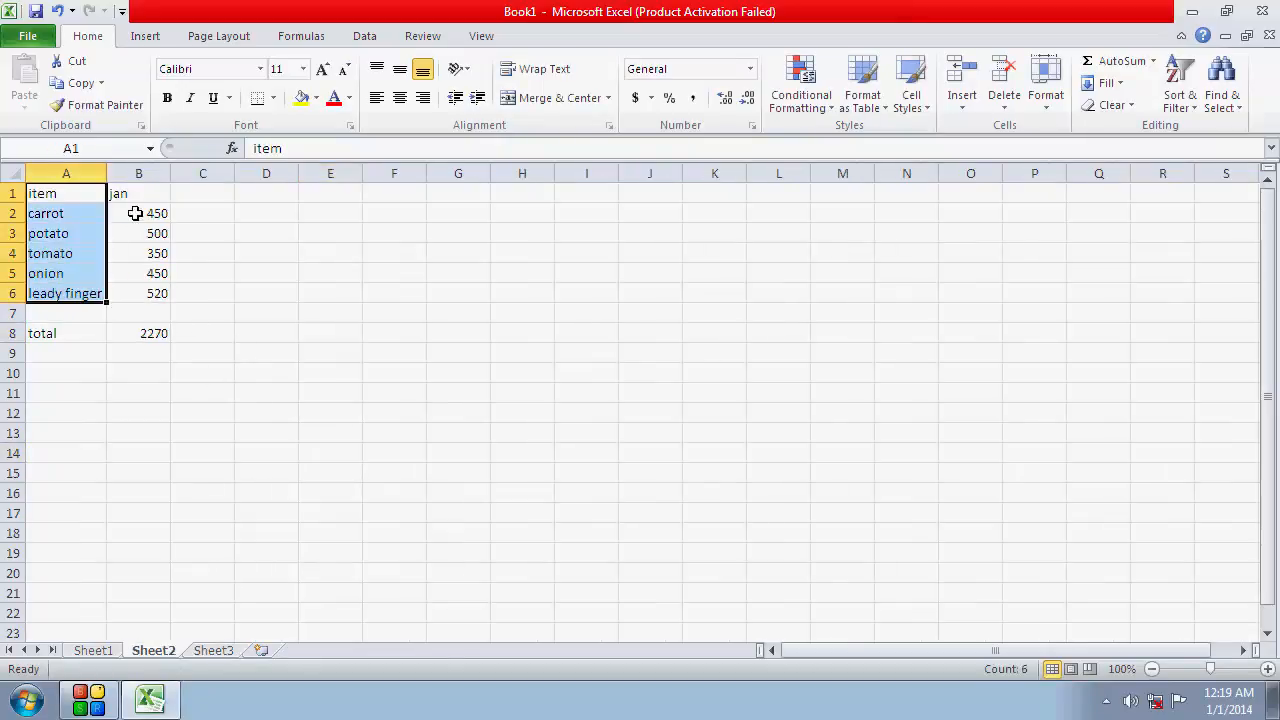
{"action": "left_click", "coordinate": [138, 194]}
{"action": "left_click_drag", "start_coordinate": [138, 194], "coordinate": [157, 294]}
{"action": "left_click", "coordinate": [157, 331]}
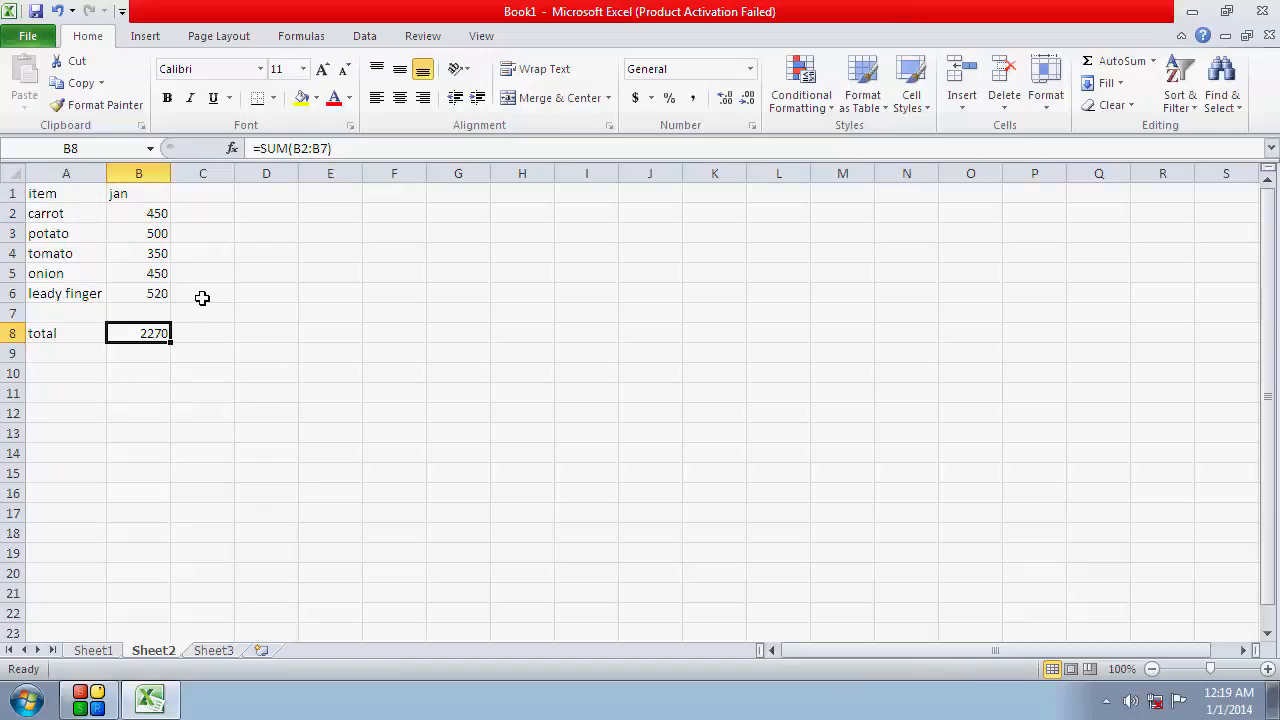
{"action": "left_click", "coordinate": [232, 318]}
{"action": "left_click", "coordinate": [158, 335]}
{"action": "left_click", "coordinate": [211, 333]}
{"action": "left_click_drag", "start_coordinate": [154, 214], "coordinate": [150, 296]}
{"action": "left_click", "coordinate": [317, 456]}
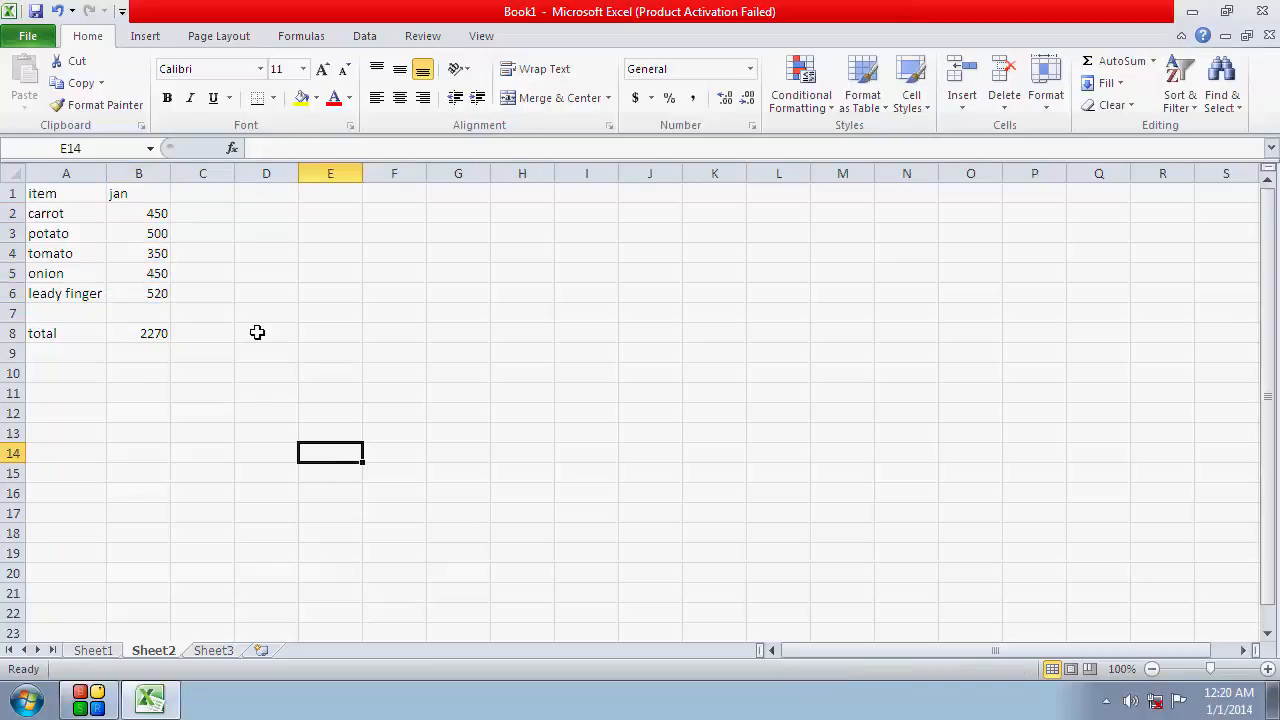
{"action": "left_click", "coordinate": [265, 373]}
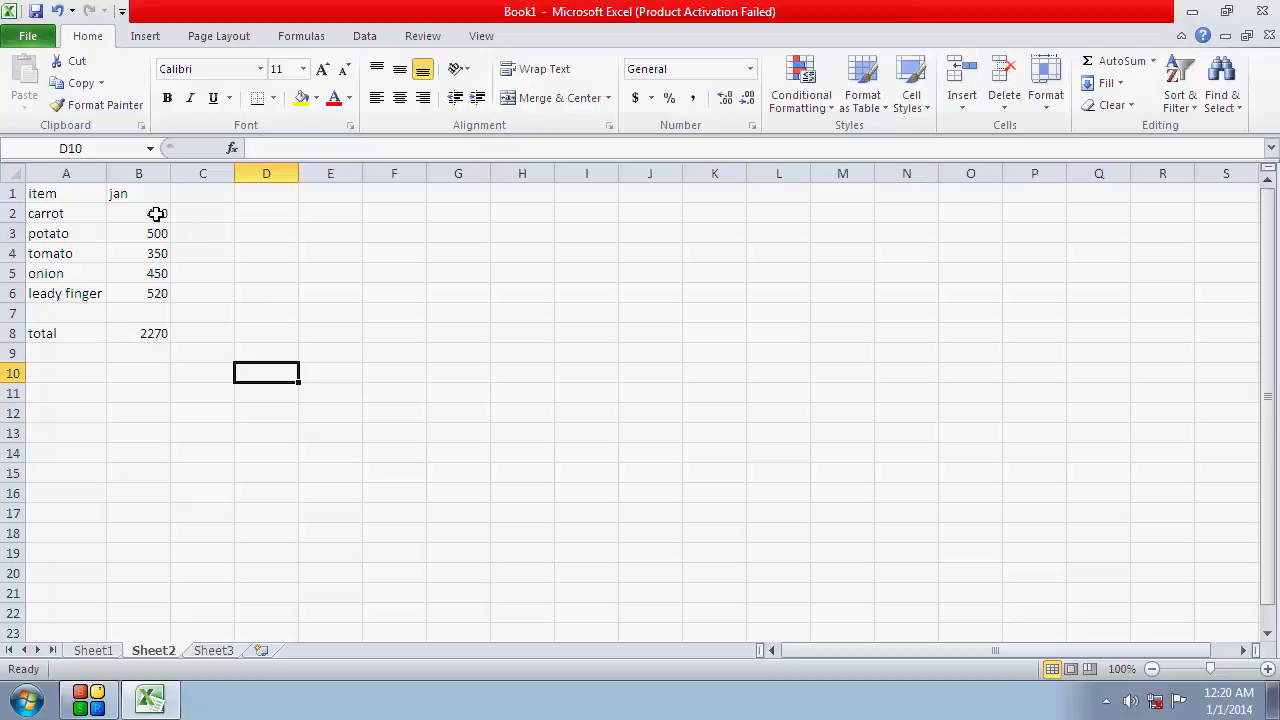
{"action": "left_click", "coordinate": [213, 293]}
Open the Scenario Manager for the jan amounts in B2:B6 on Sheet2
{"action": "left_click", "coordinate": [157, 211]}
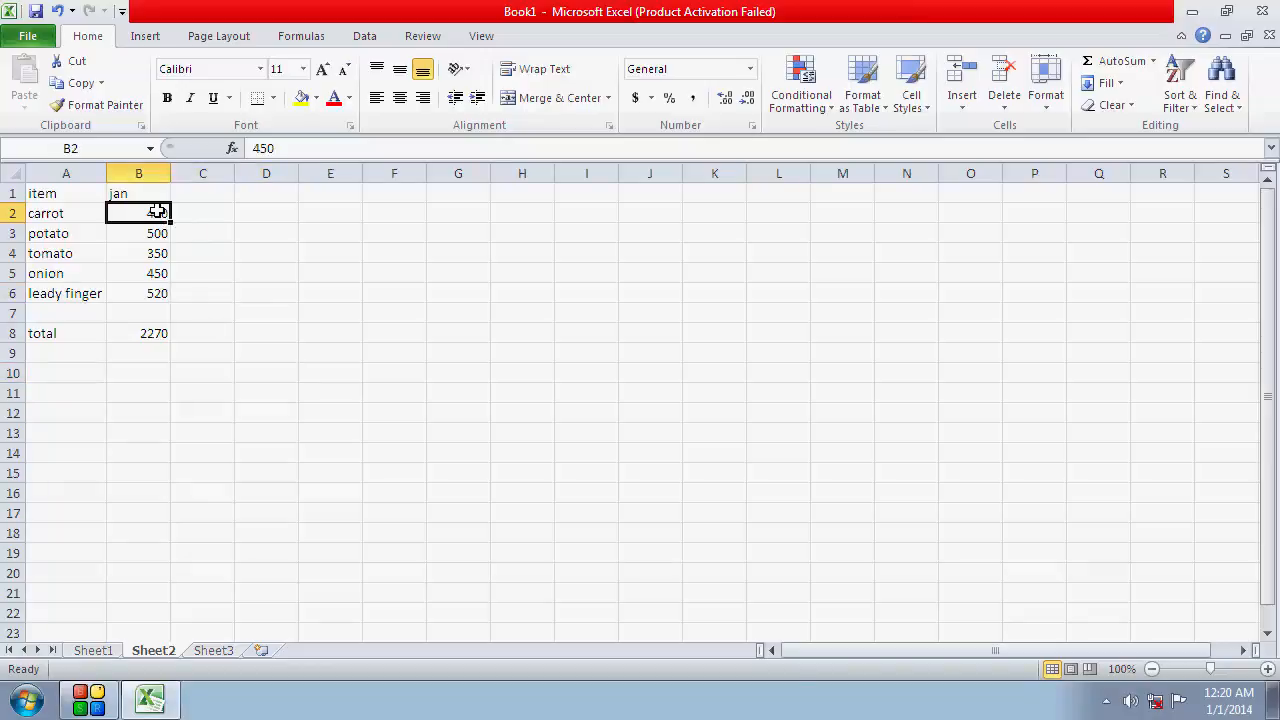
{"action": "left_click_drag", "start_coordinate": [157, 211], "coordinate": [154, 294]}
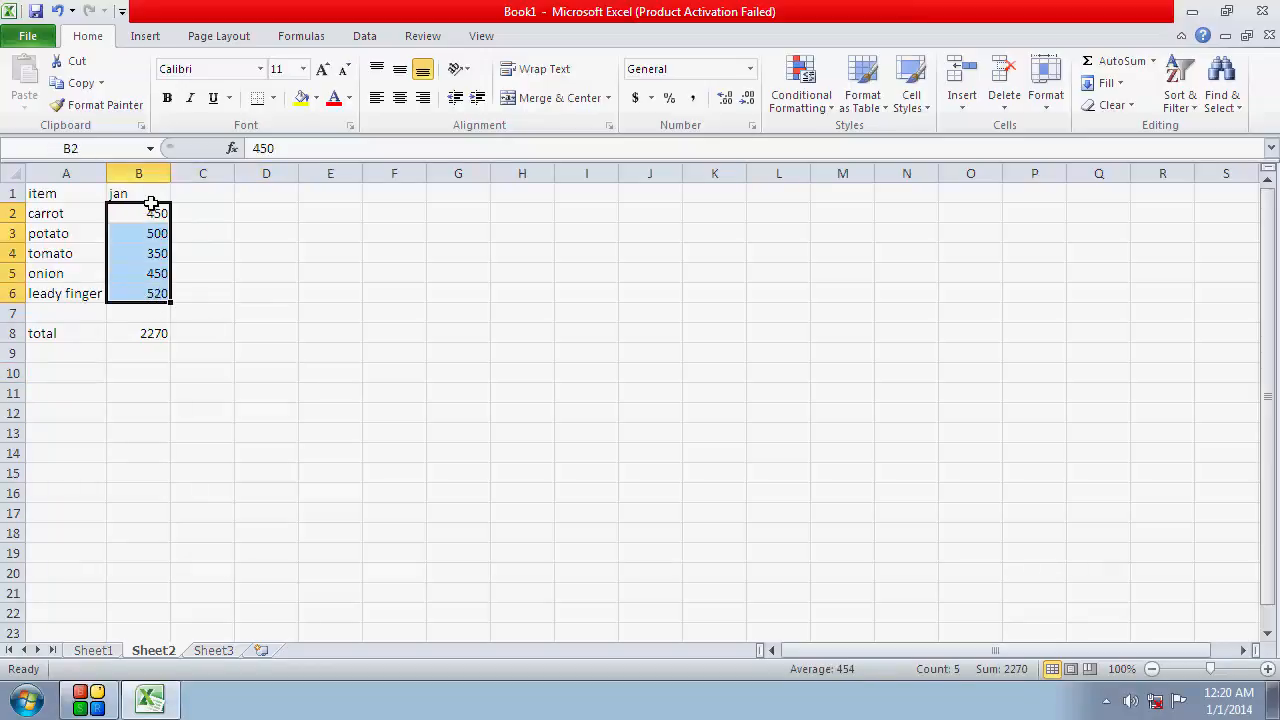
{"action": "left_click", "coordinate": [372, 37]}
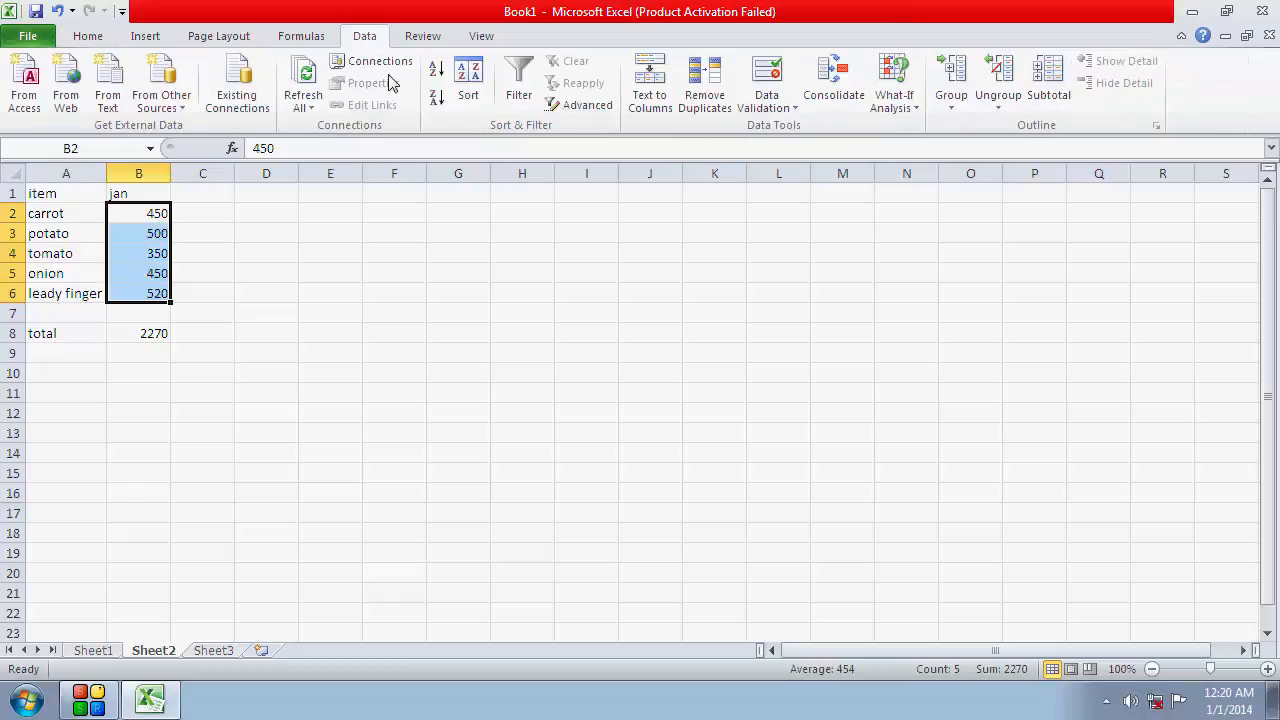
{"action": "left_click", "coordinate": [916, 110]}
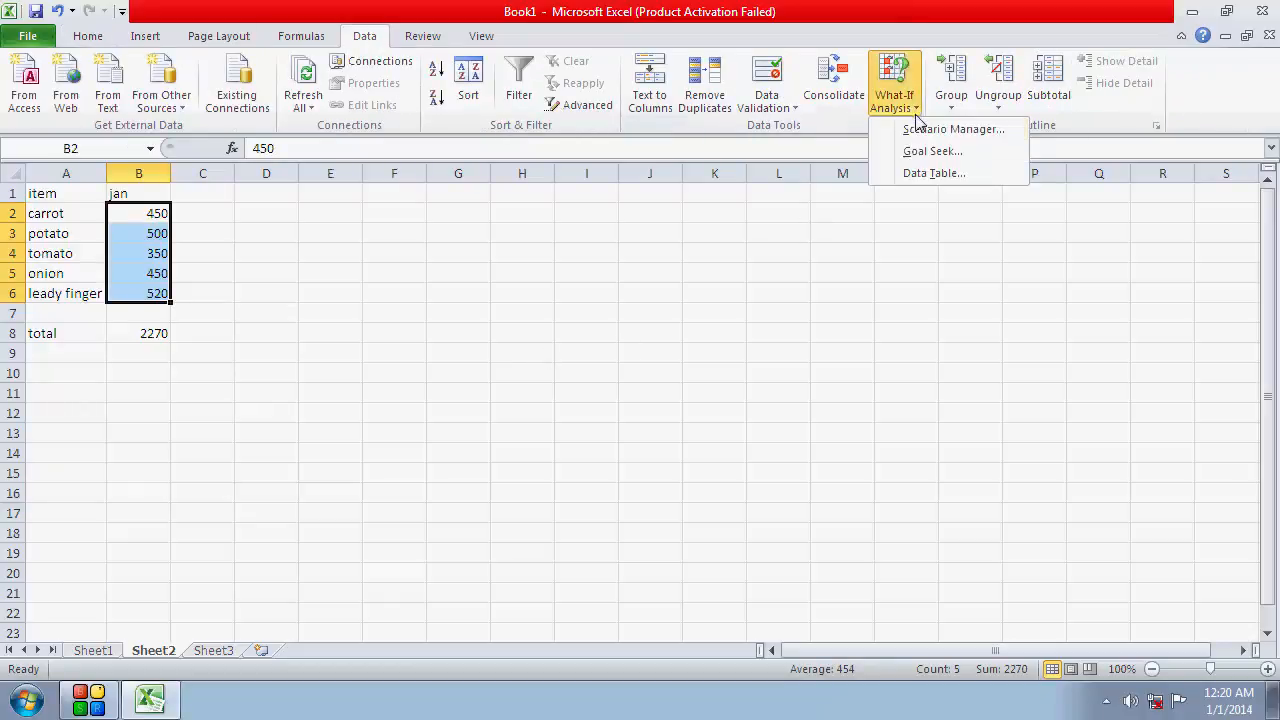
{"action": "left_click", "coordinate": [968, 130]}
{"action": "left_click_drag", "start_coordinate": [890, 177], "coordinate": [686, 233]}
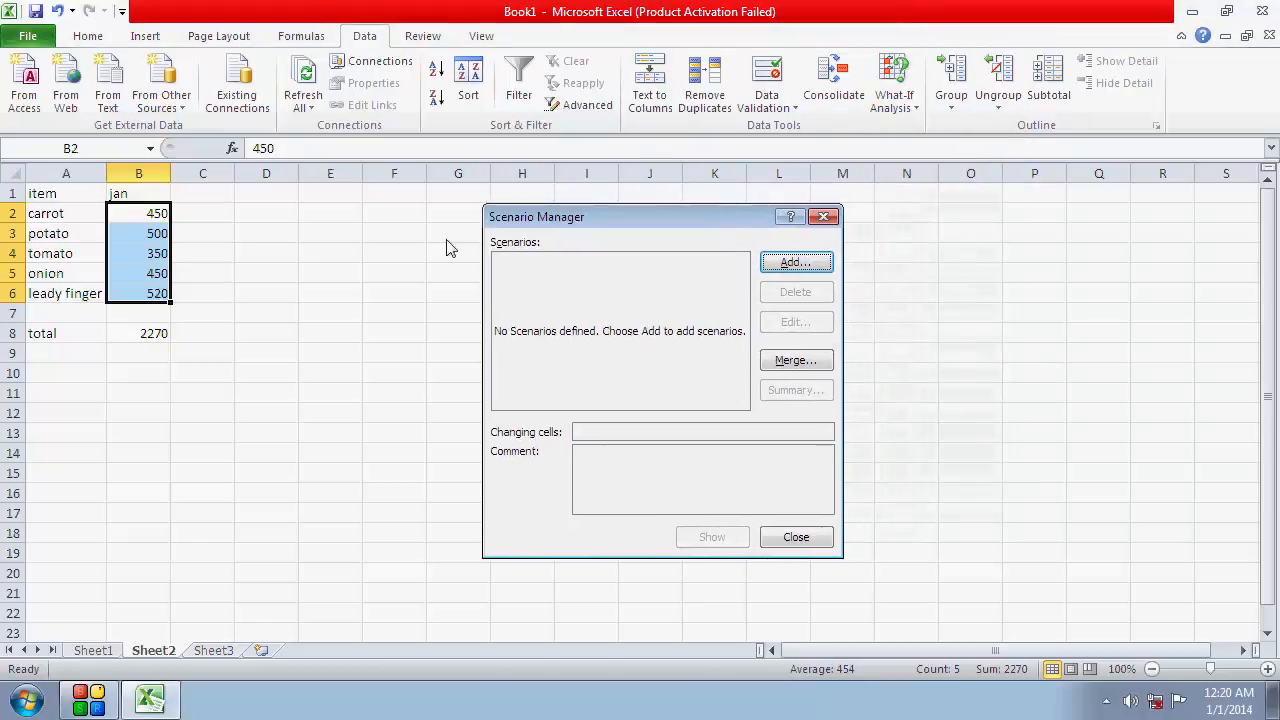
Add a scenario named with the author's short first name, using B2:B6 as the changing cells
{"action": "left_click", "coordinate": [792, 264]}
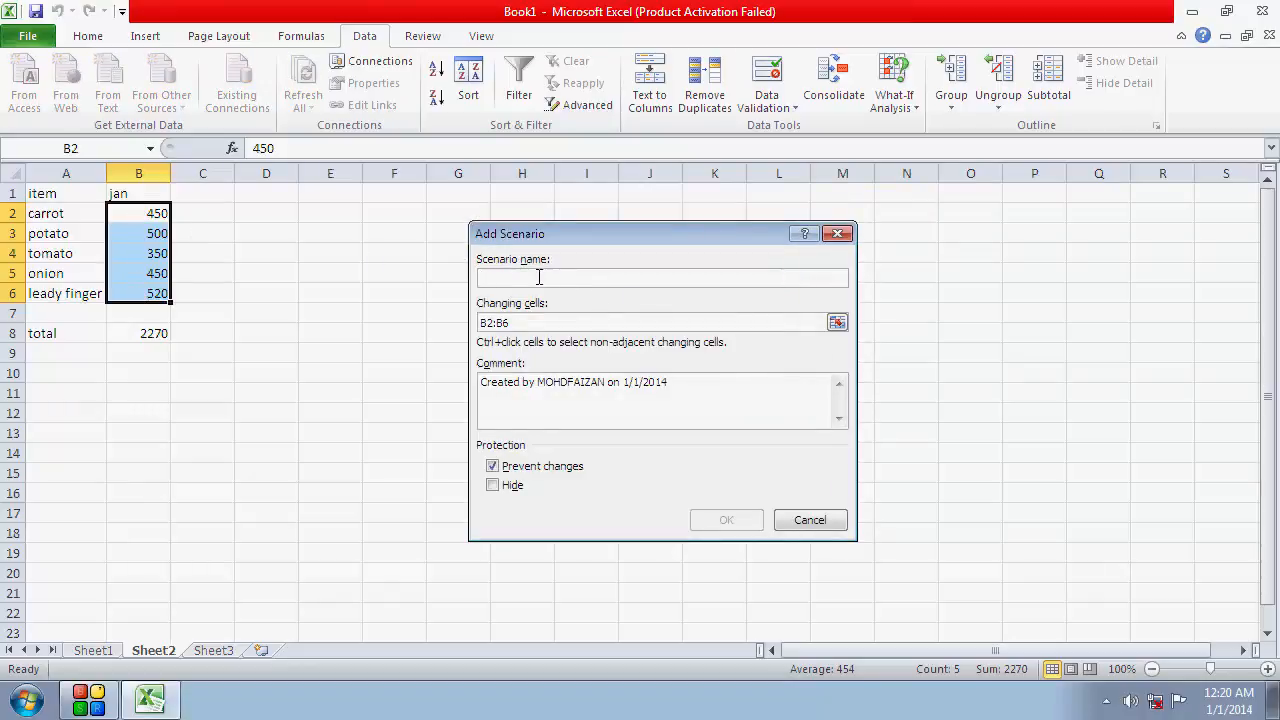
{"action": "type", "text": "faiz"}
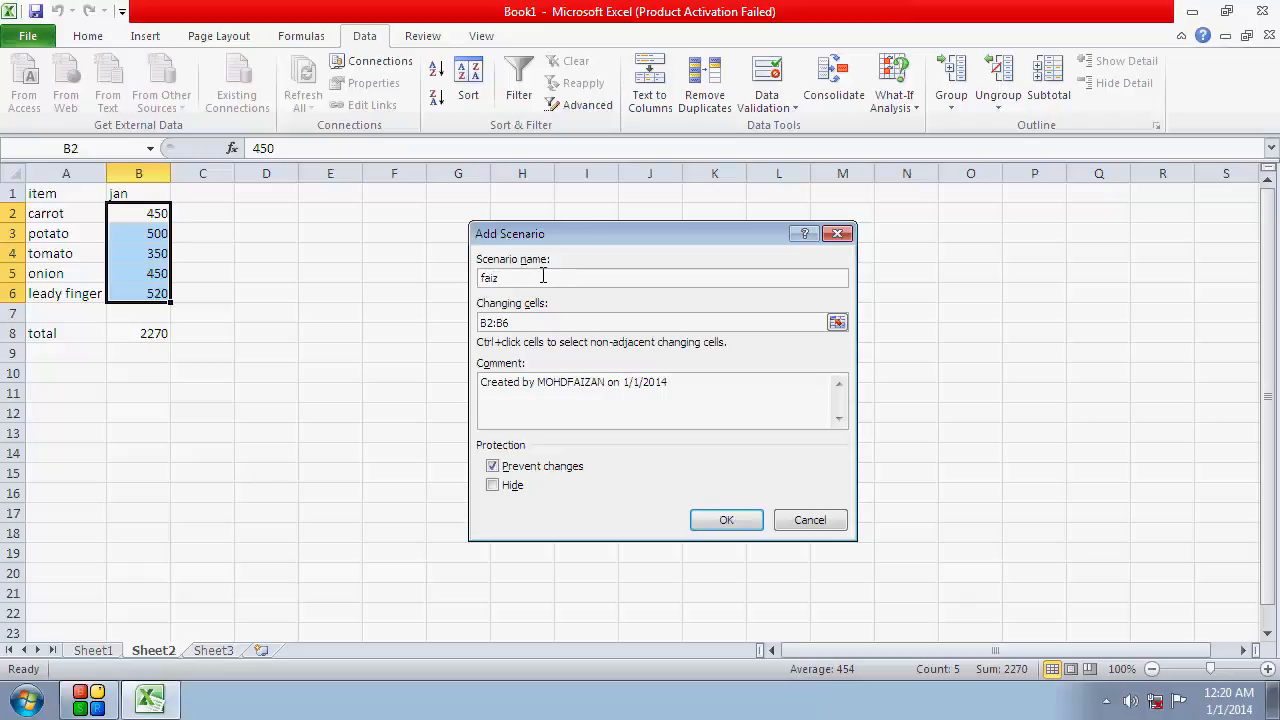
{"action": "left_click", "coordinate": [527, 320]}
{"action": "left_click_drag", "start_coordinate": [527, 320], "coordinate": [479, 322]}
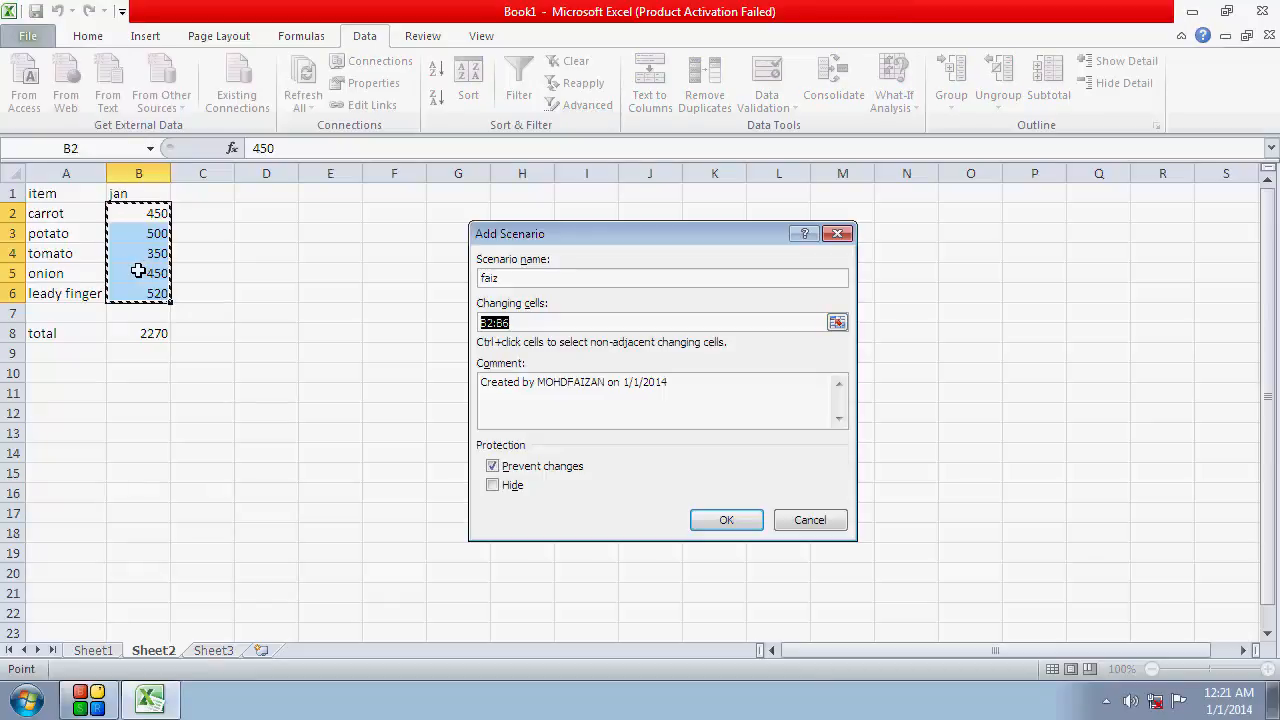
{"action": "left_click", "coordinate": [712, 518]}
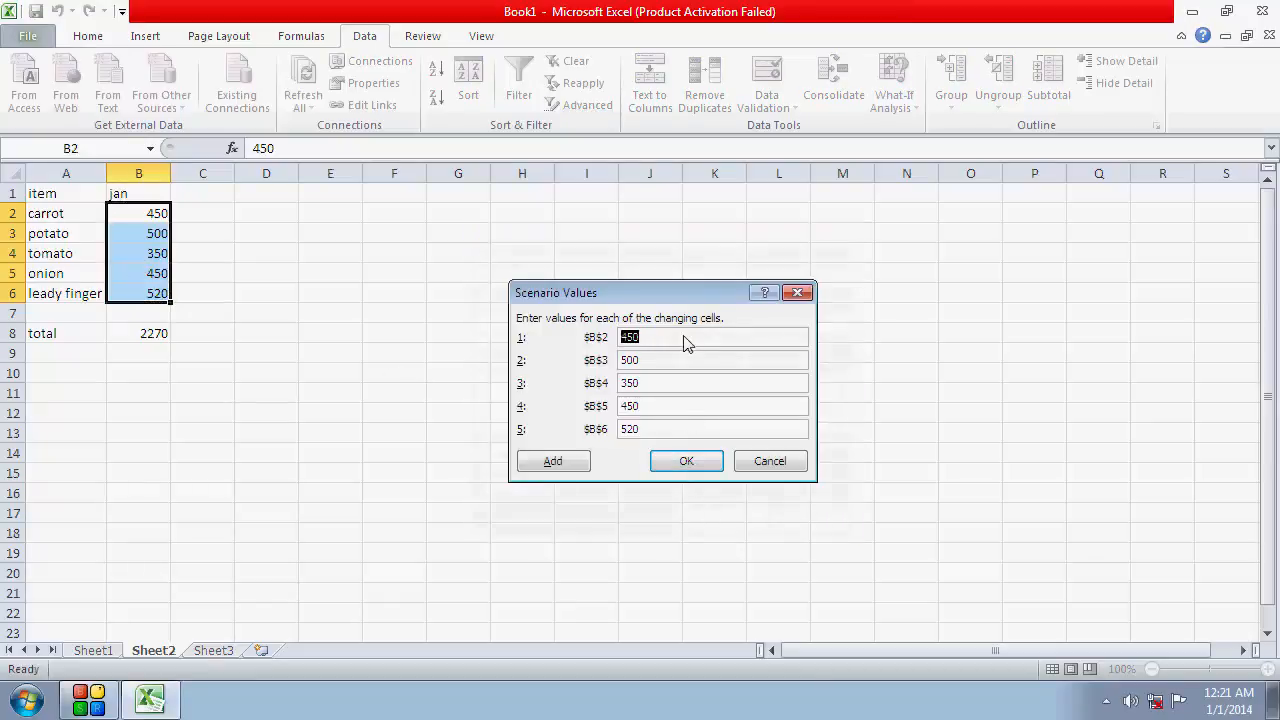
Set the scenario values to 500 for B2, 450 for B3 and 500 for B4
{"action": "left_click_drag", "start_coordinate": [671, 336], "coordinate": [623, 338]}
{"action": "type", "text": "5"}
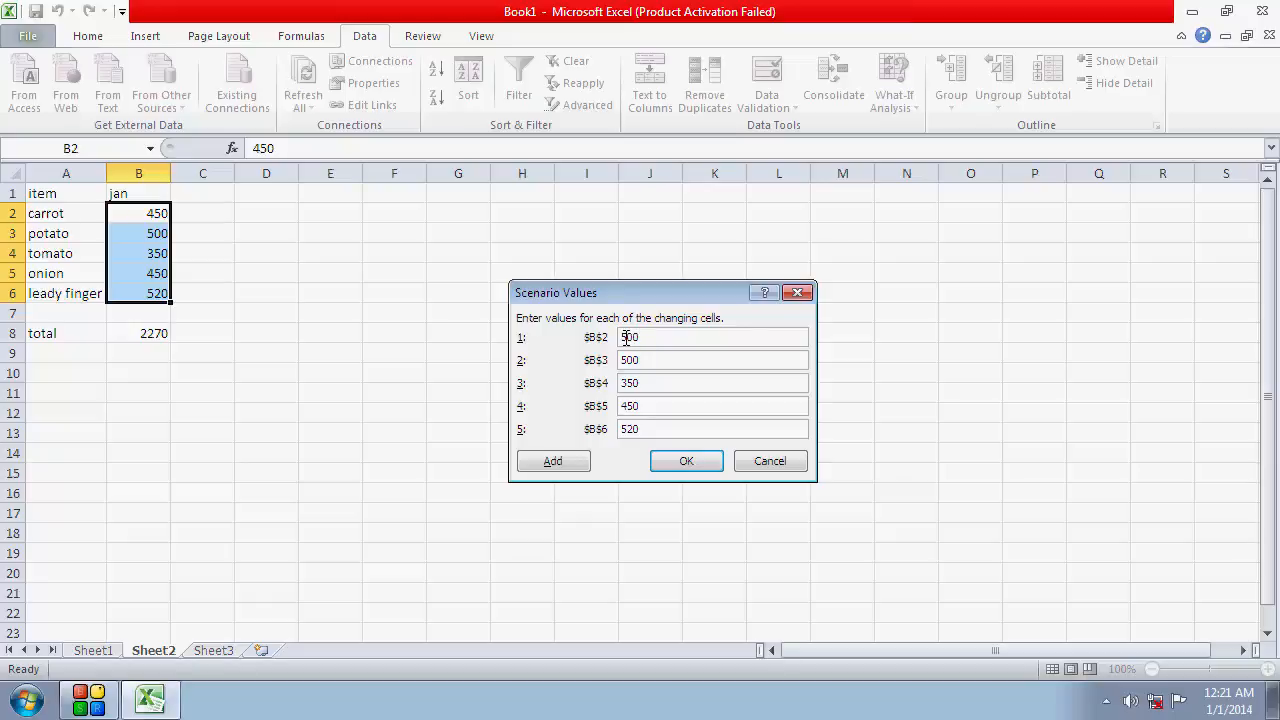
{"action": "type", "text": "00"}
{"action": "left_click_drag", "start_coordinate": [664, 360], "coordinate": [603, 370]}
{"action": "type", "text": "4"}
{"action": "left_click_drag", "start_coordinate": [657, 385], "coordinate": [619, 397]}
{"action": "type", "text": "500"}
Set the scenario values to 400 for B5 and 450 for B6, and save the scenario
{"action": "left_click_drag", "start_coordinate": [660, 407], "coordinate": [619, 405]}
{"action": "type", "text": "40"}
{"action": "left_click_drag", "start_coordinate": [645, 429], "coordinate": [613, 428]}
{"action": "type", "text": "450"}
{"action": "left_click", "coordinate": [684, 462]}
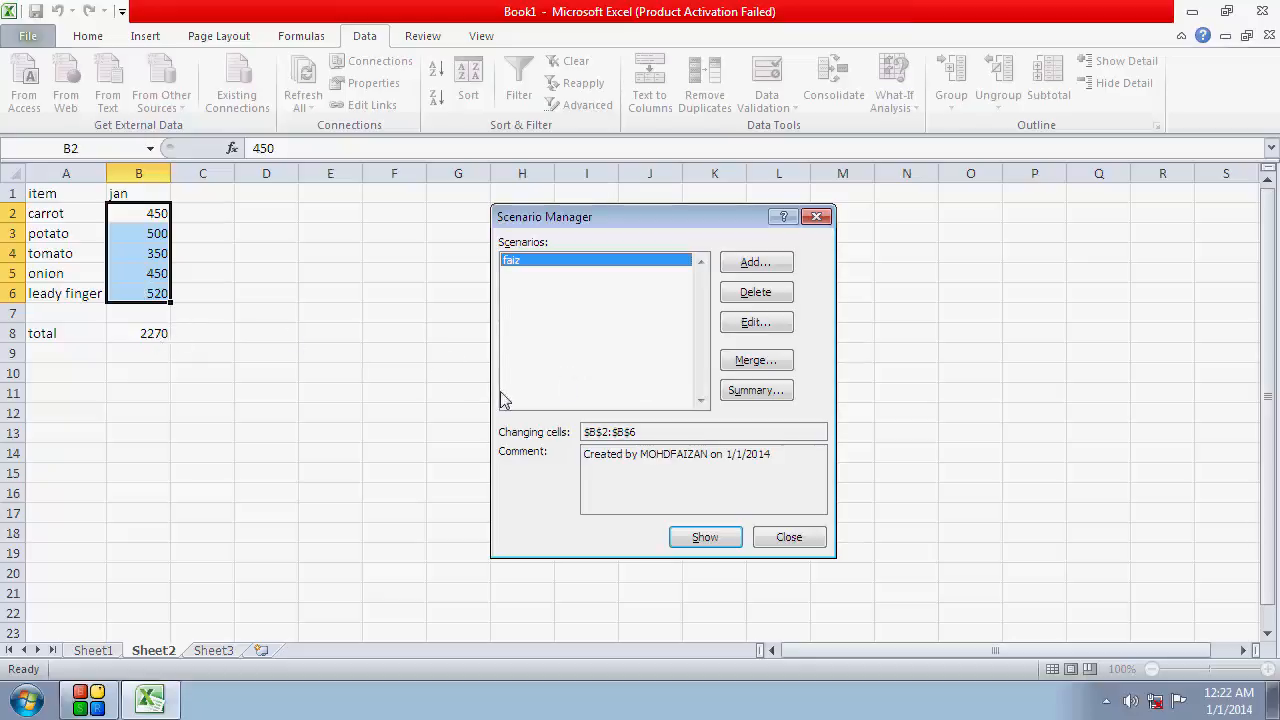
Create a Scenario summary report with the total in B8 as the result cell
{"action": "left_click", "coordinate": [752, 391]}
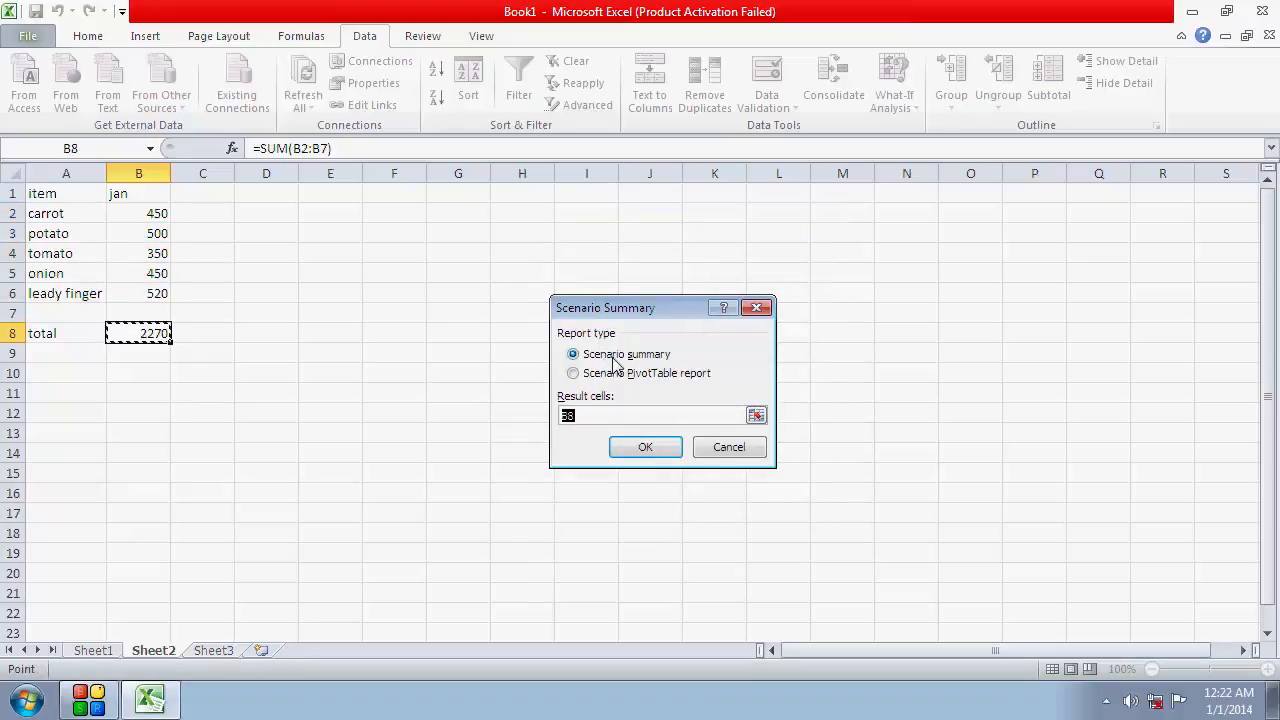
{"action": "left_click_drag", "start_coordinate": [602, 414], "coordinate": [555, 415]}
{"action": "left_click", "coordinate": [133, 331]}
{"action": "left_click", "coordinate": [655, 448]}
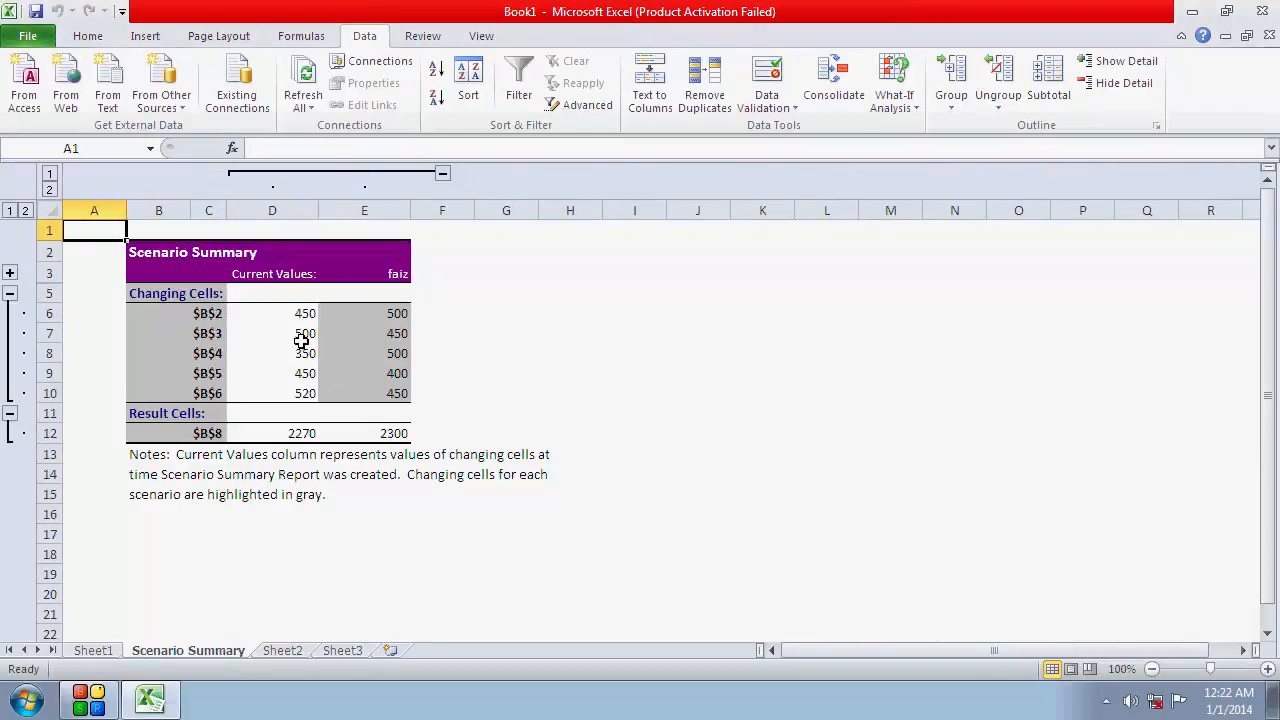
Compare the current values with the scenario's values and result in the summary report, and return to Sheet2
{"action": "left_click_drag", "start_coordinate": [305, 312], "coordinate": [297, 397]}
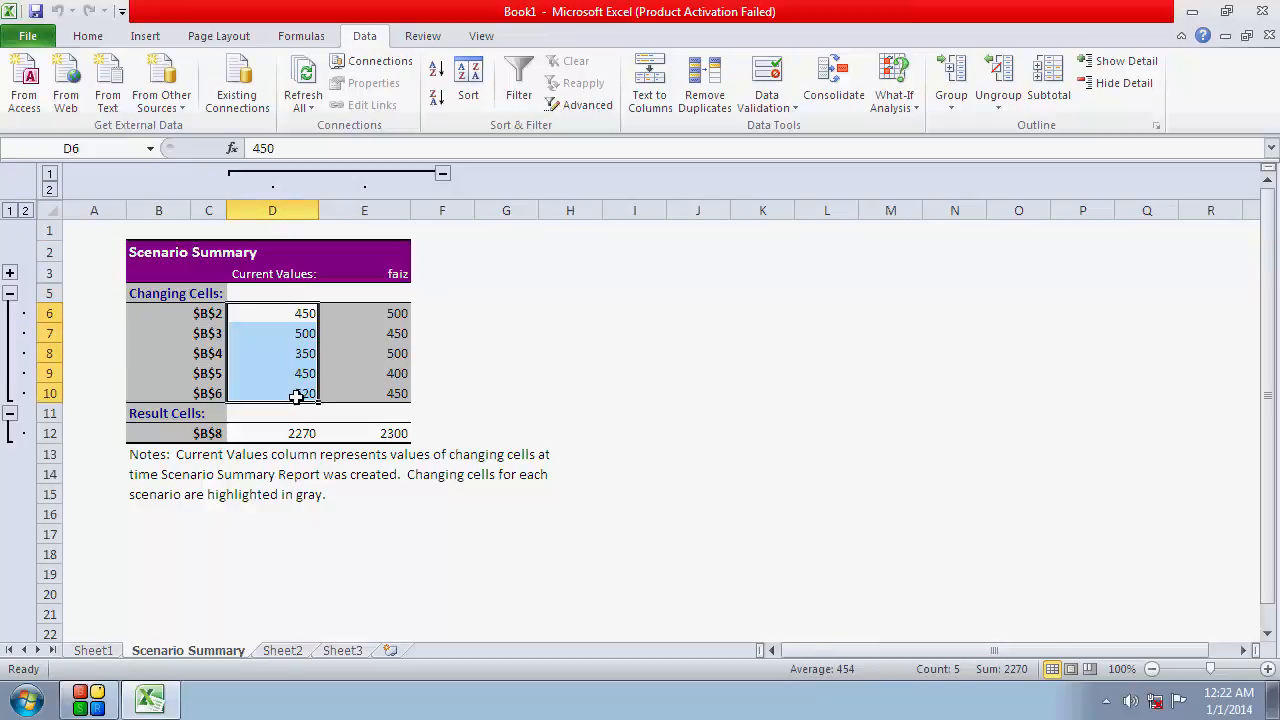
{"action": "left_click_drag", "start_coordinate": [386, 314], "coordinate": [388, 392]}
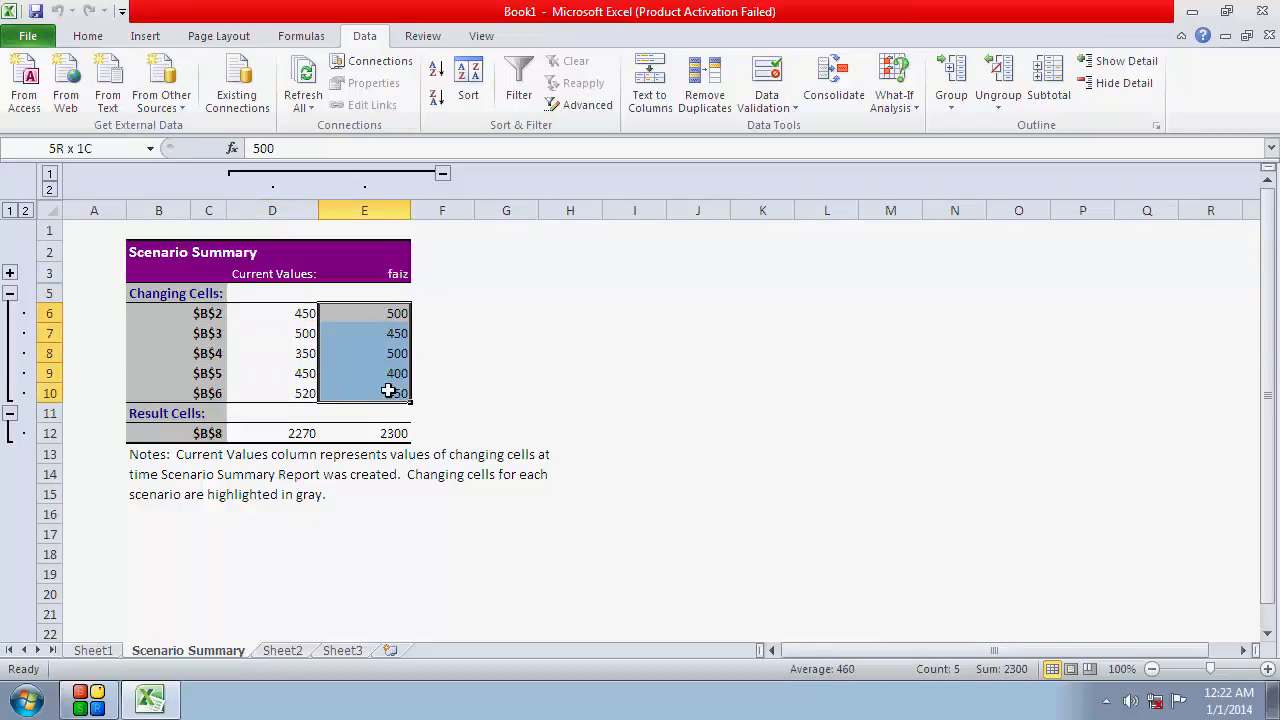
{"action": "left_click", "coordinate": [385, 275]}
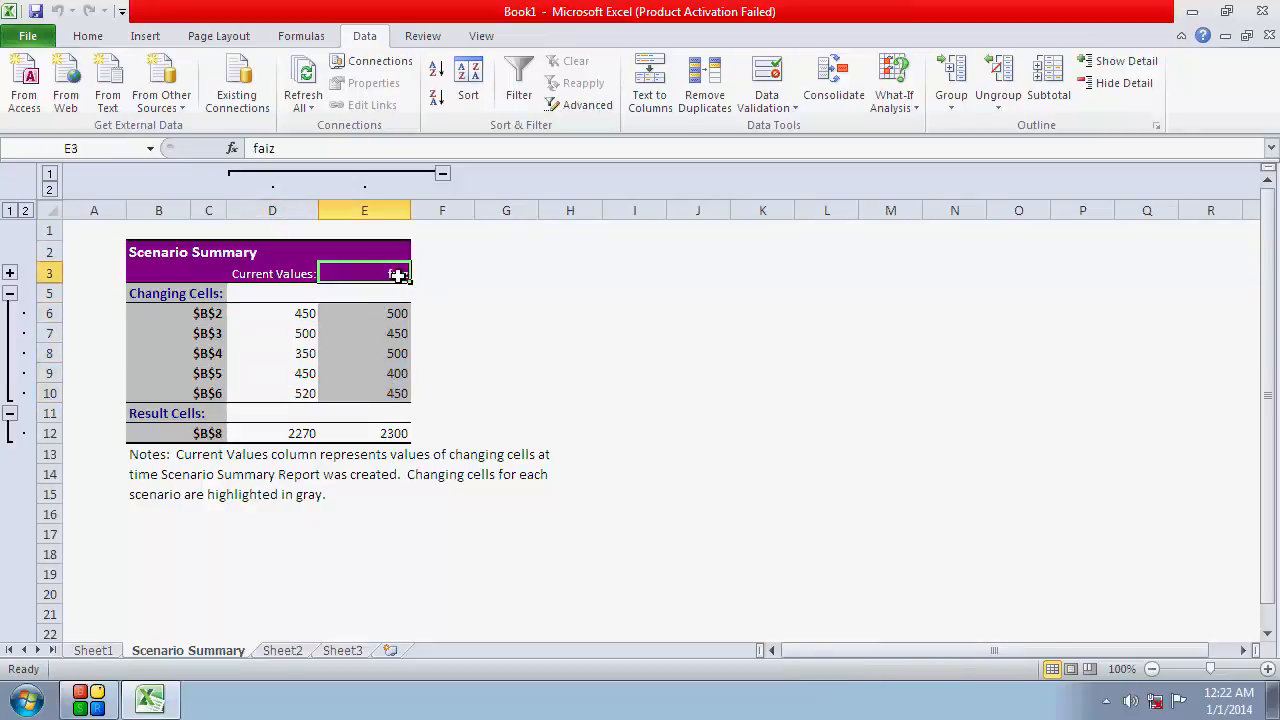
{"action": "left_click", "coordinate": [390, 393]}
{"action": "left_click", "coordinate": [394, 432]}
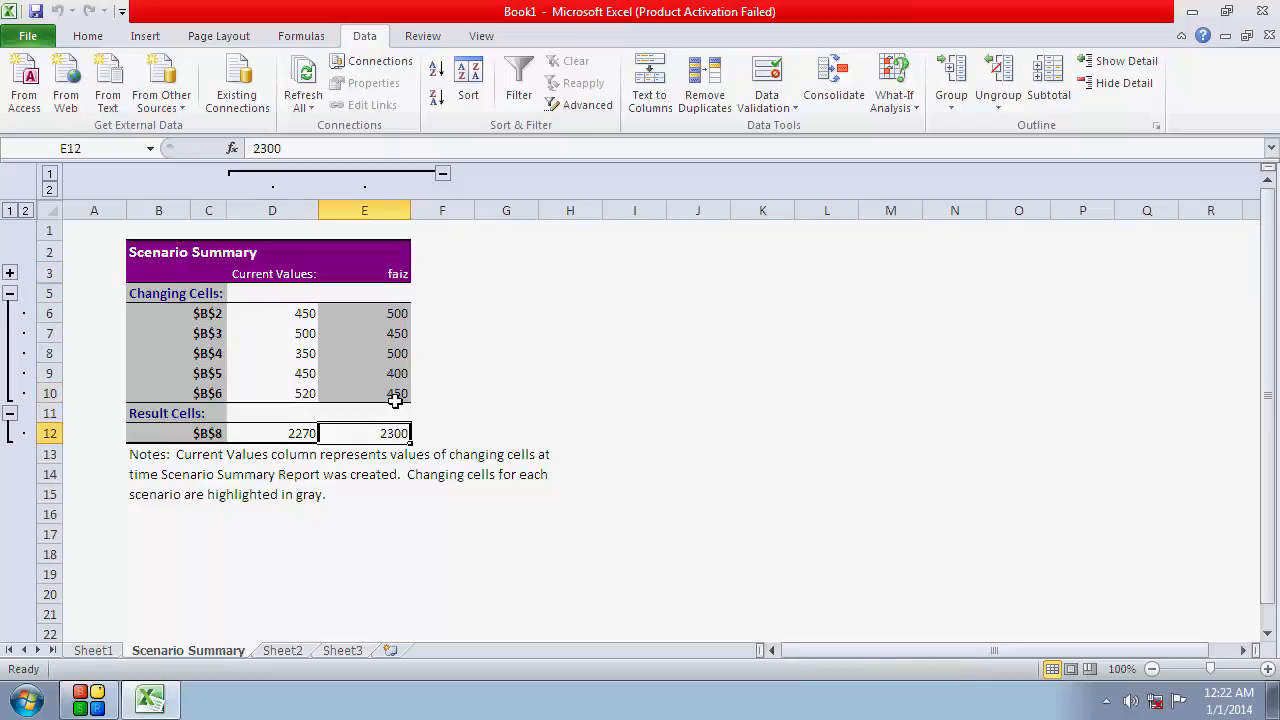
{"action": "left_click_drag", "start_coordinate": [397, 298], "coordinate": [389, 432]}
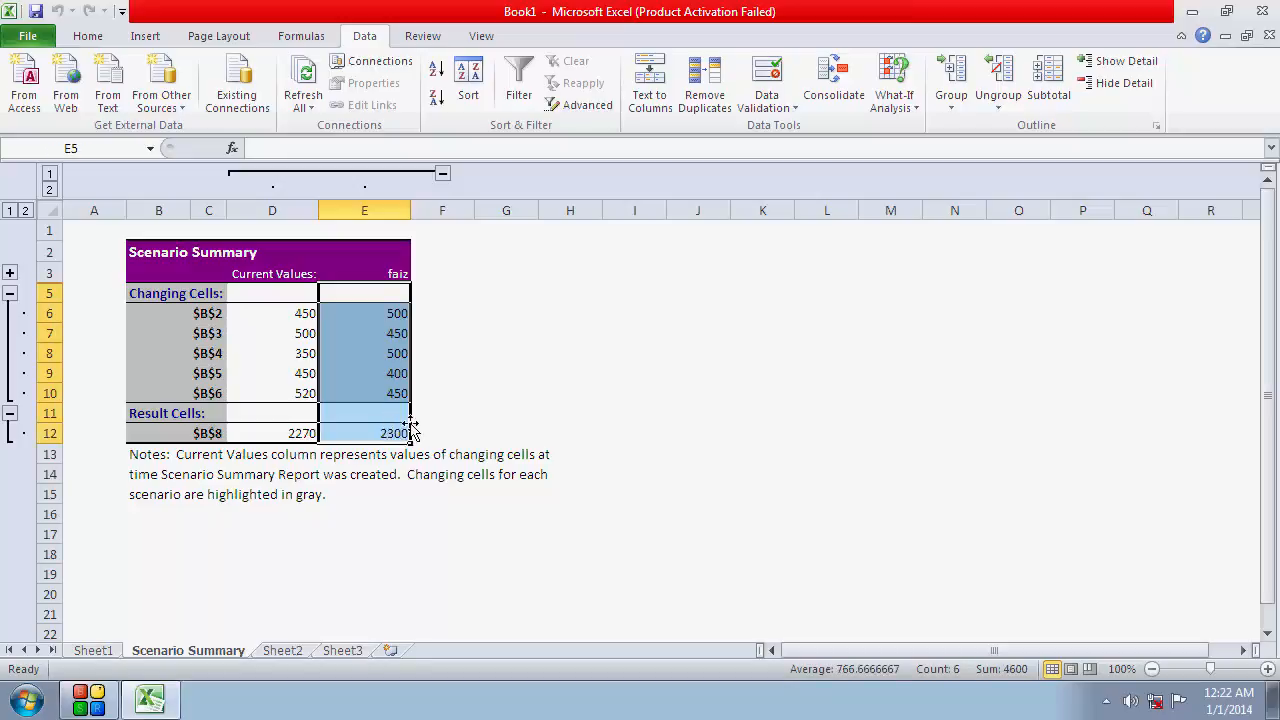
{"action": "left_click", "coordinate": [408, 438]}
{"action": "left_click", "coordinate": [437, 430]}
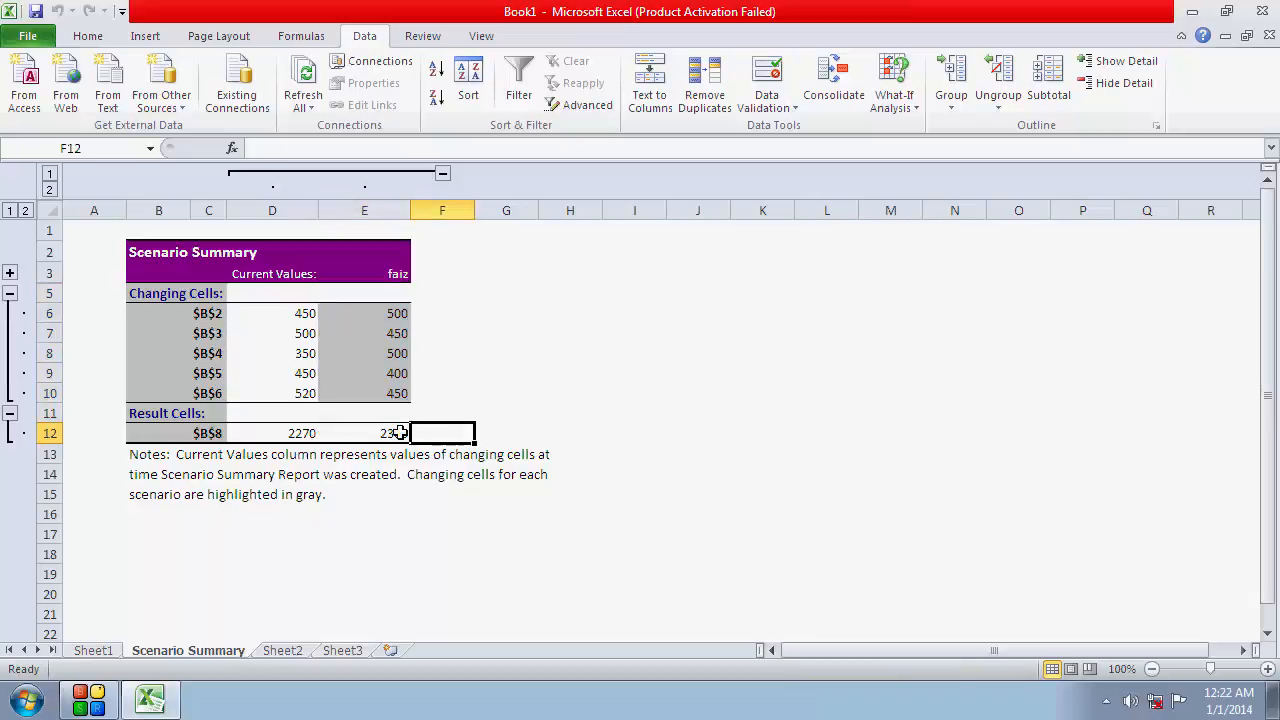
{"action": "left_click", "coordinate": [398, 433]}
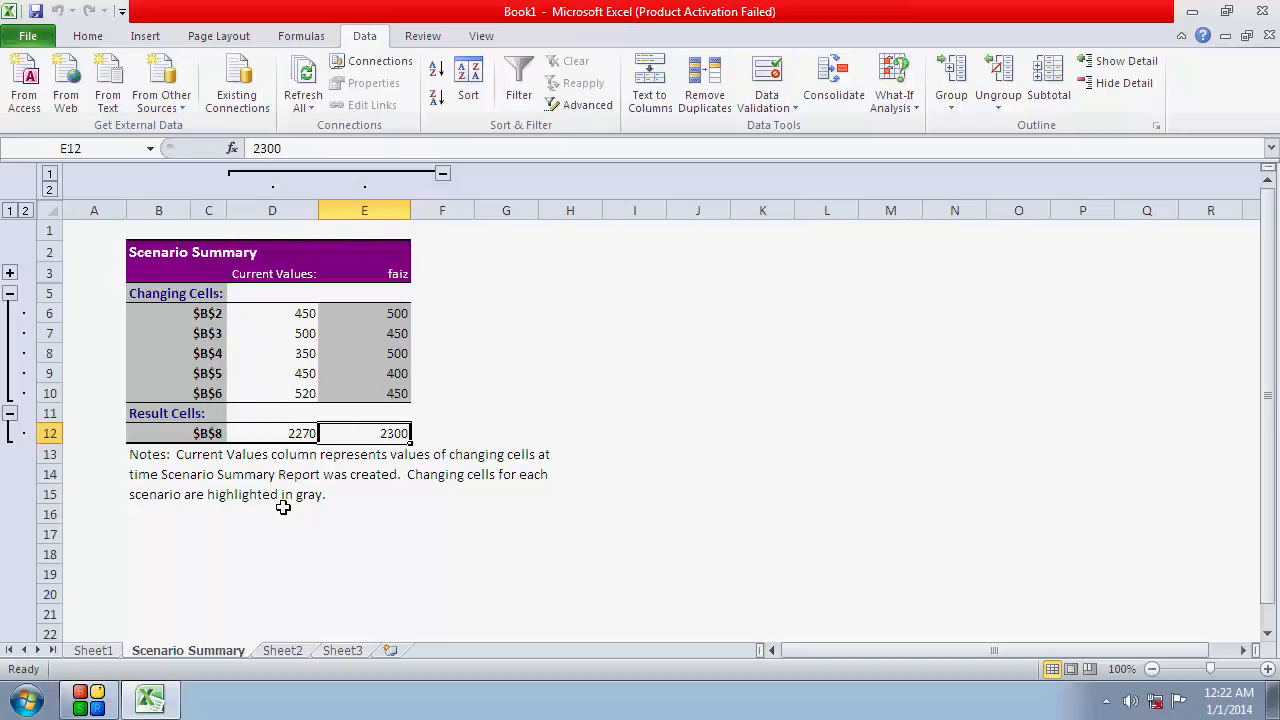
{"action": "left_click", "coordinate": [283, 651]}
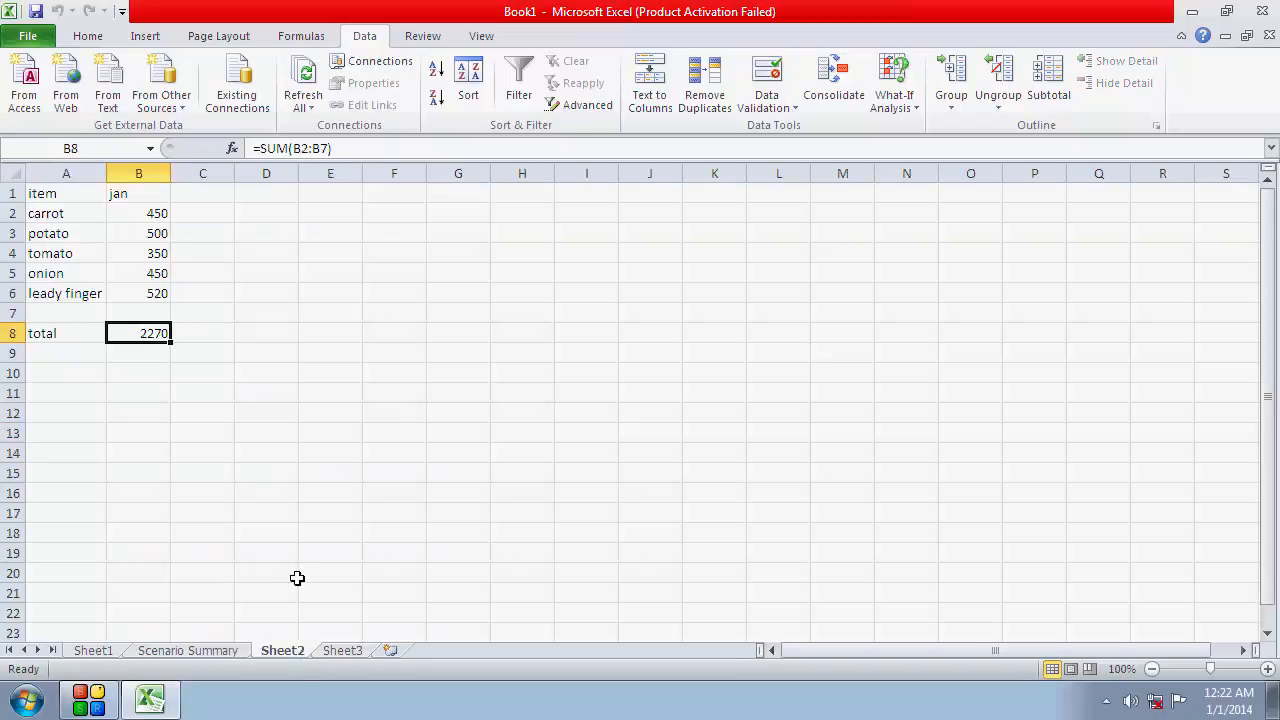
Examine the jan amounts on Sheet2 and the dec amounts on Sheet3 alongside the existing Scenario Summary report
{"action": "left_click", "coordinate": [150, 211]}
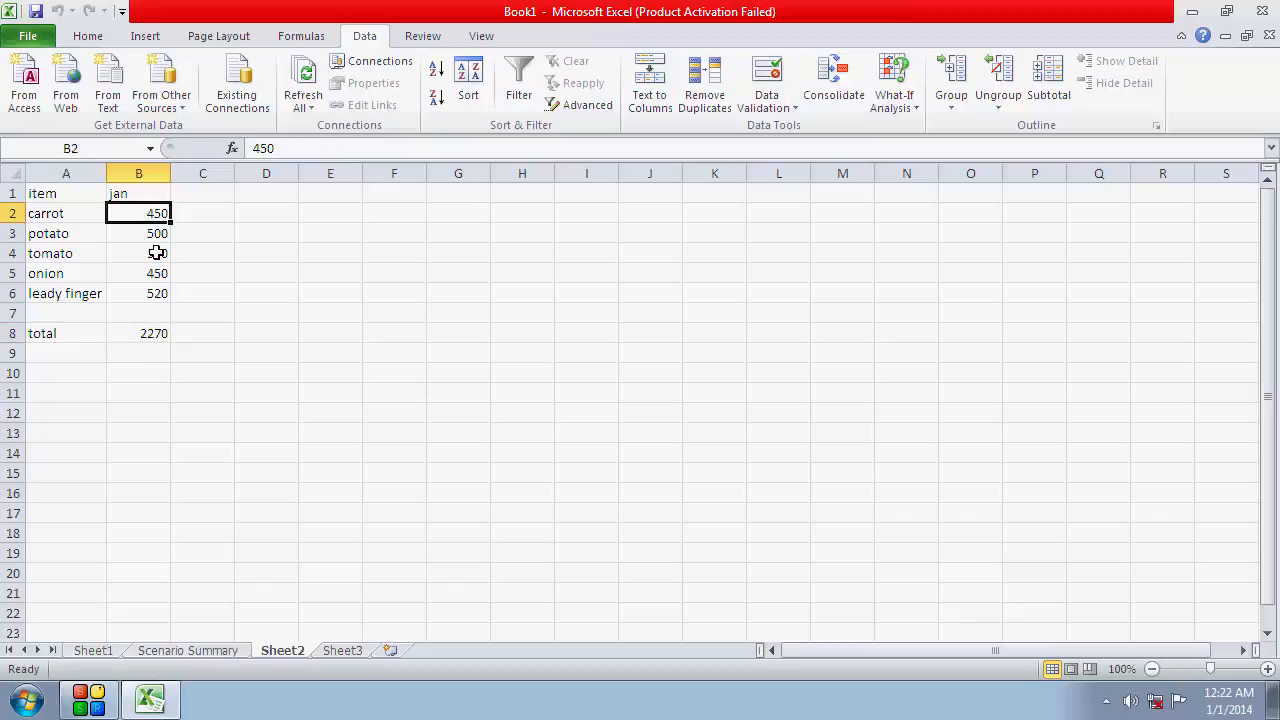
{"action": "left_click", "coordinate": [157, 274]}
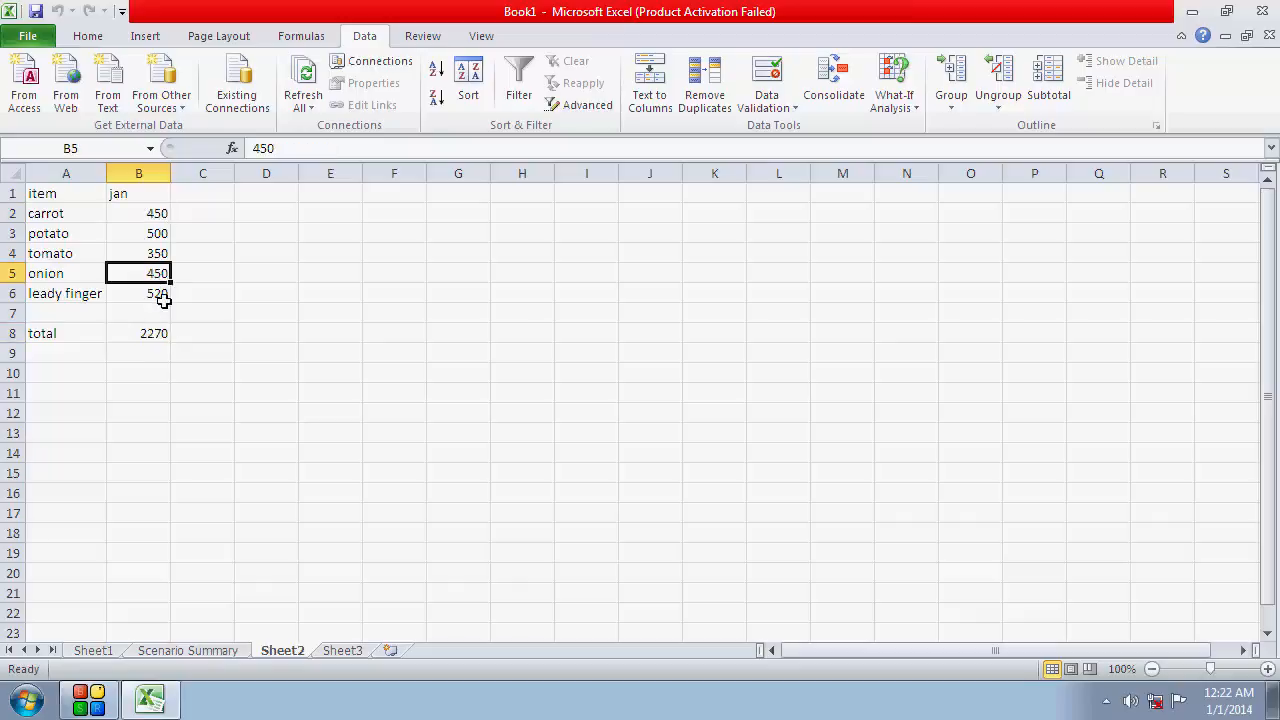
{"action": "left_click", "coordinate": [345, 652]}
{"action": "left_click", "coordinate": [376, 510]}
{"action": "left_click", "coordinate": [222, 654]}
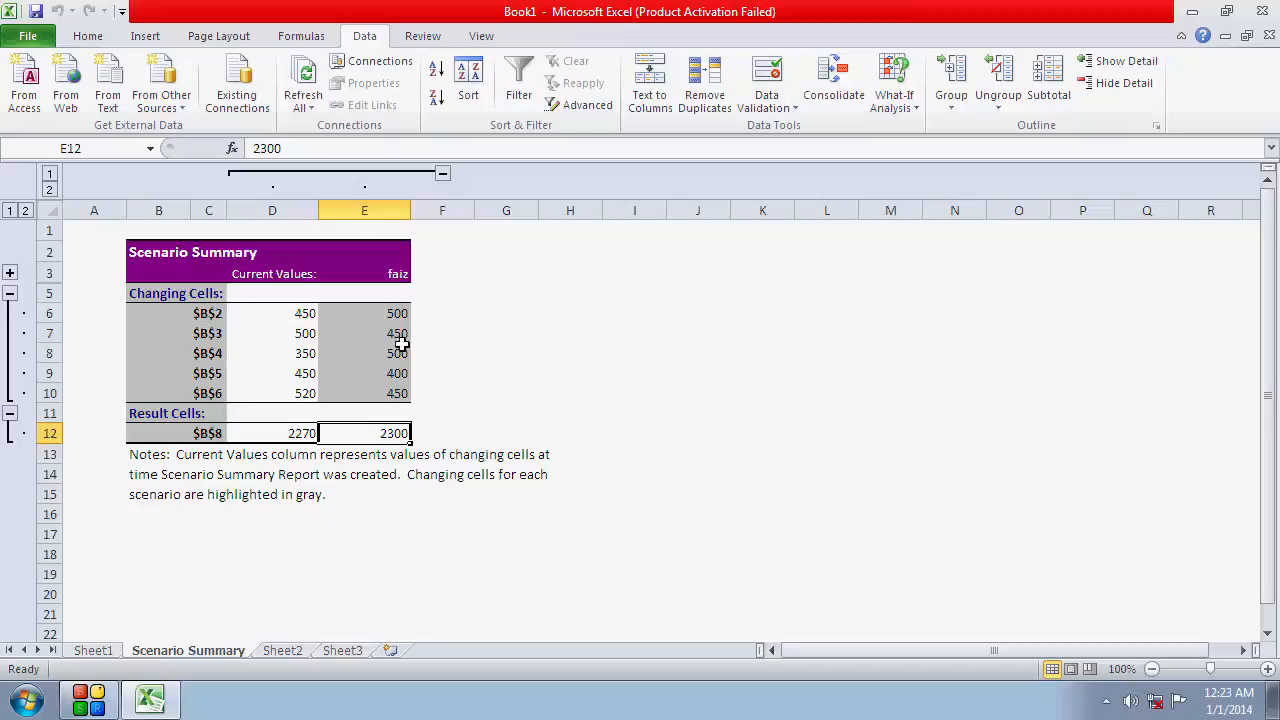
{"action": "left_click", "coordinate": [443, 175]}
{"action": "left_click", "coordinate": [259, 175]}
{"action": "left_click", "coordinate": [306, 653]}
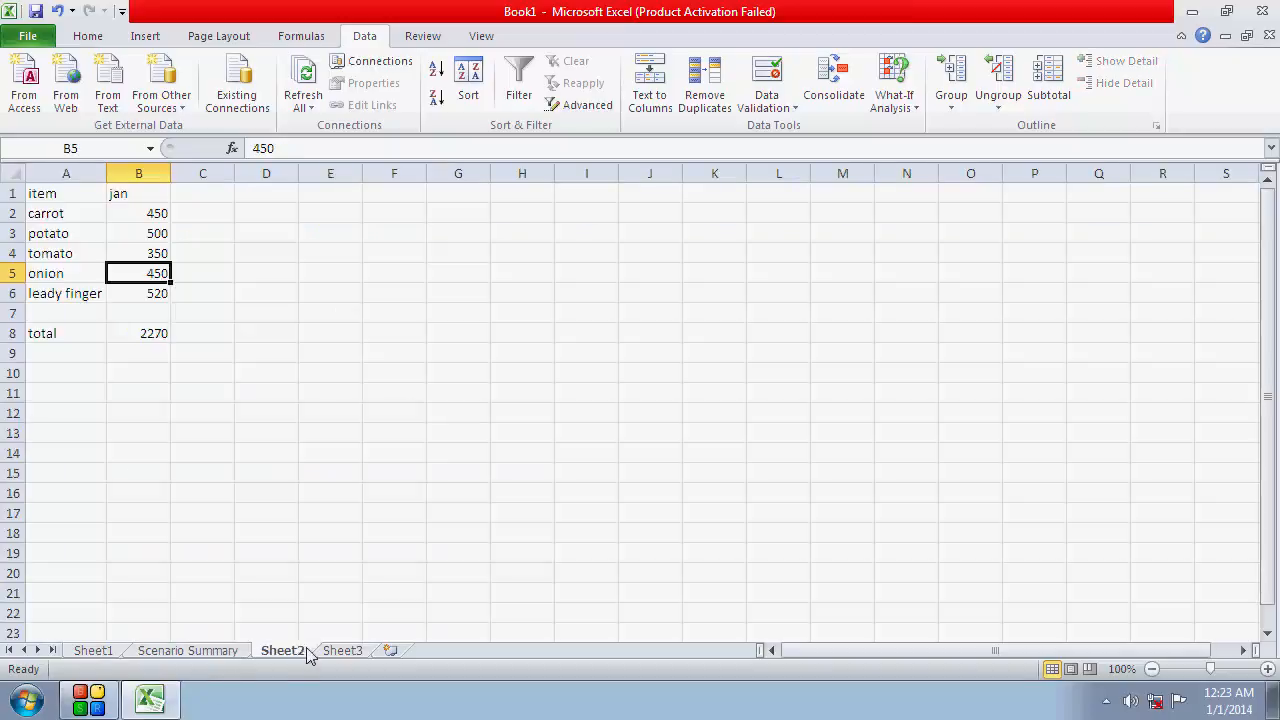
{"action": "left_click", "coordinate": [238, 316]}
{"action": "left_click_drag", "start_coordinate": [148, 208], "coordinate": [147, 316]}
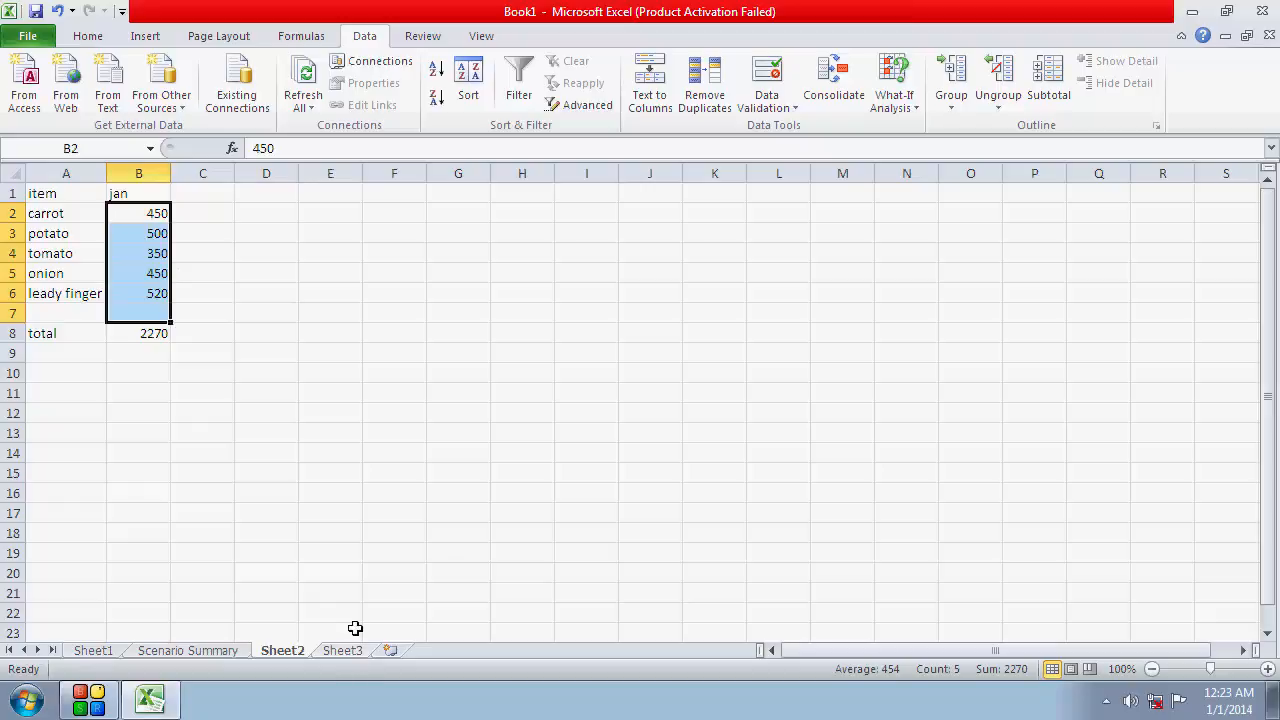
{"action": "left_click", "coordinate": [397, 489]}
On Sheet3, add a scenario named dec with changing cells B2:B6, keeping the cells' existing amounts as its values
{"action": "left_click", "coordinate": [352, 654]}
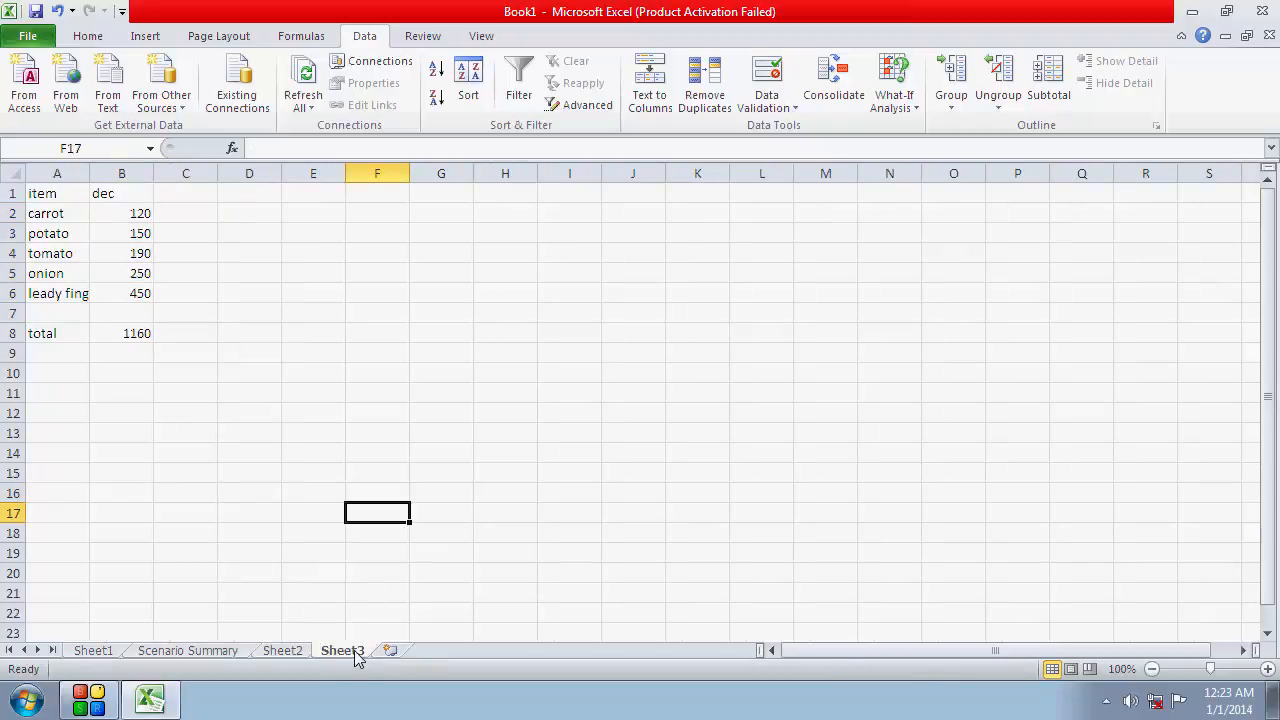
{"action": "left_click_drag", "start_coordinate": [137, 212], "coordinate": [141, 294]}
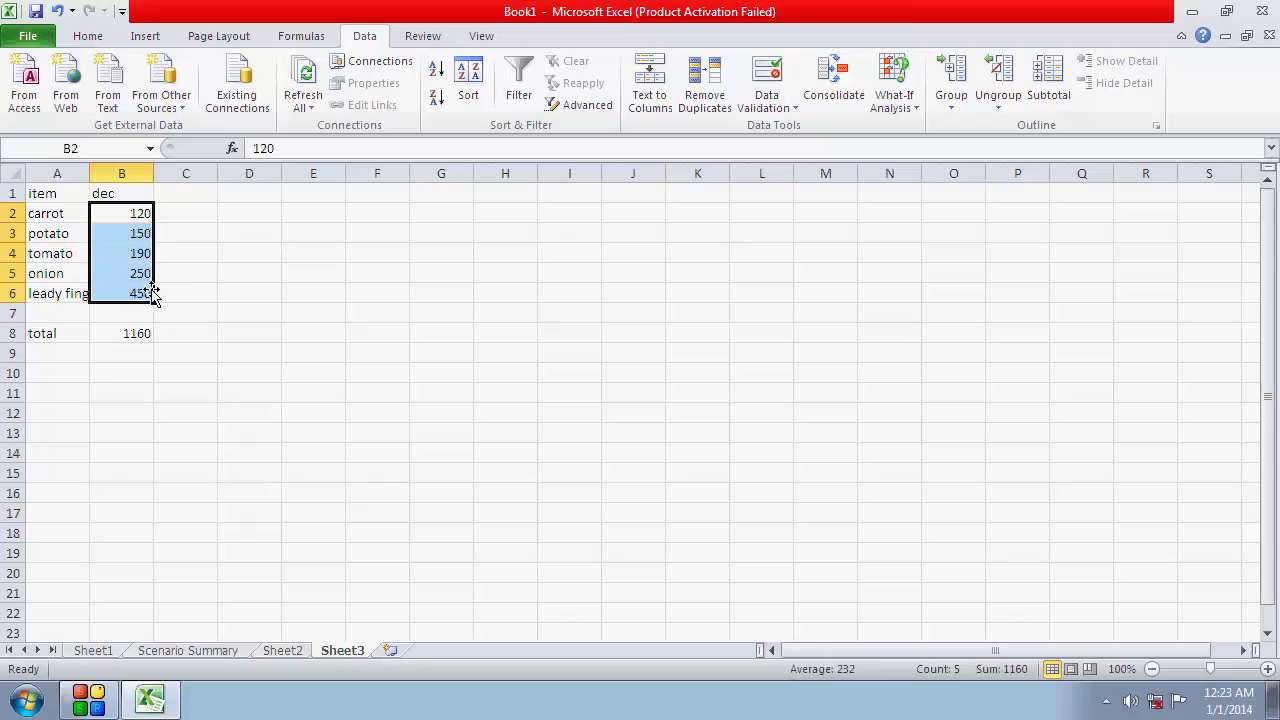
{"action": "left_click", "coordinate": [910, 114]}
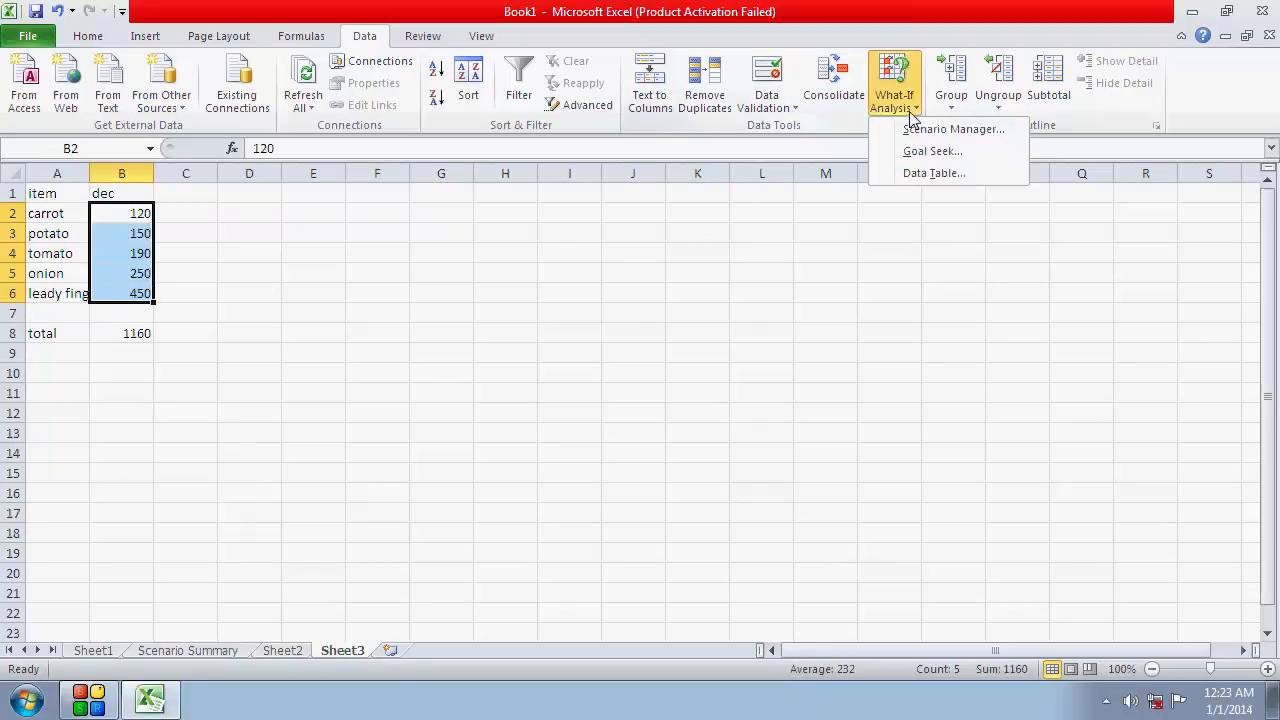
{"action": "left_click", "coordinate": [916, 131]}
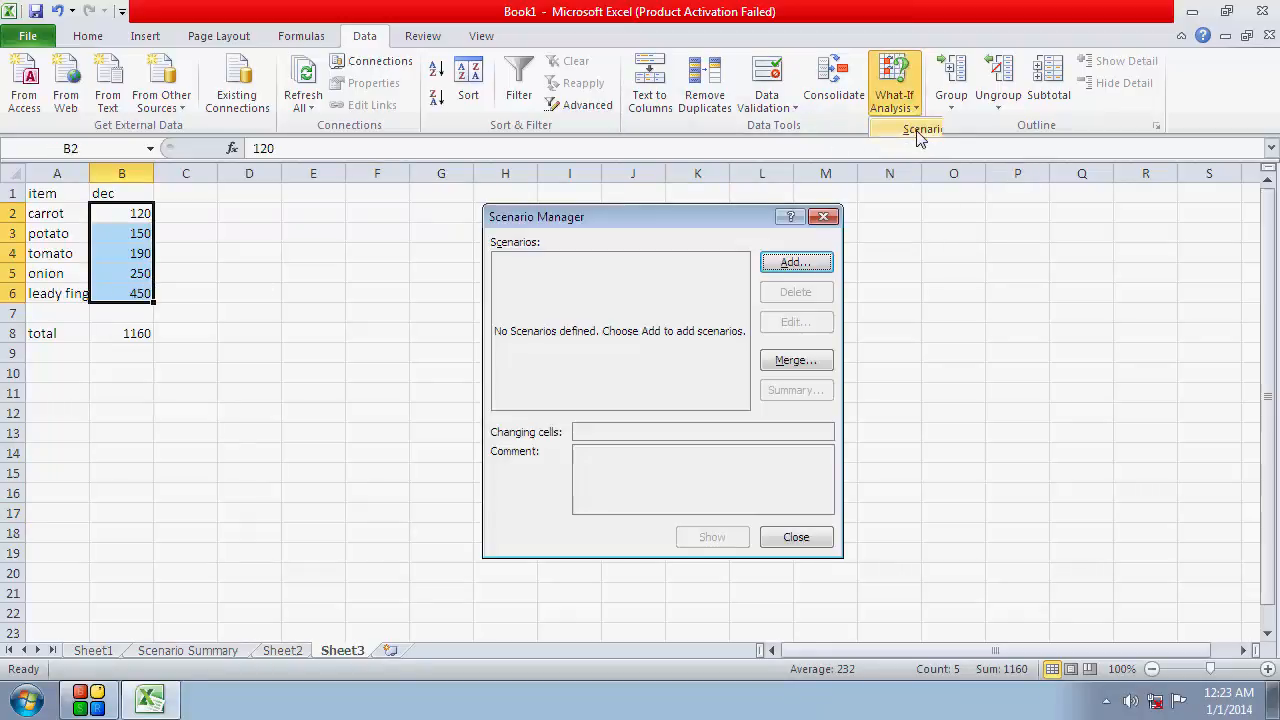
{"action": "left_click", "coordinate": [796, 263]}
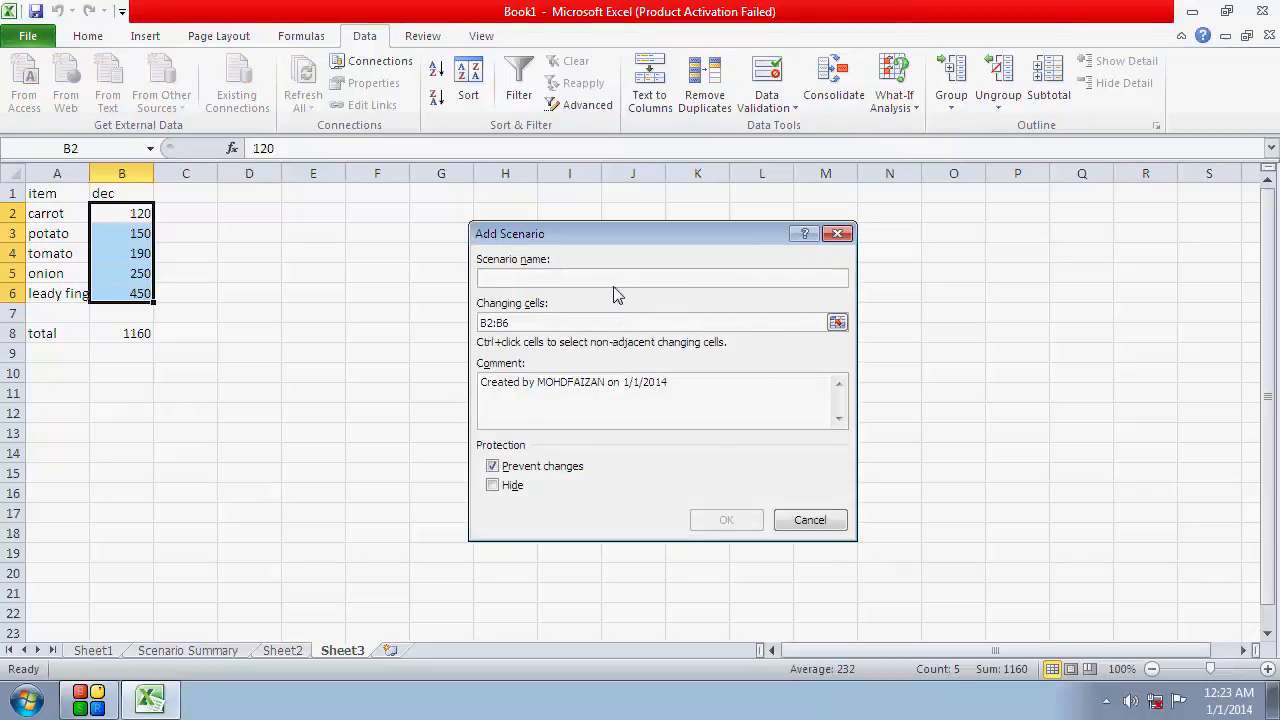
{"action": "type", "text": "dec"}
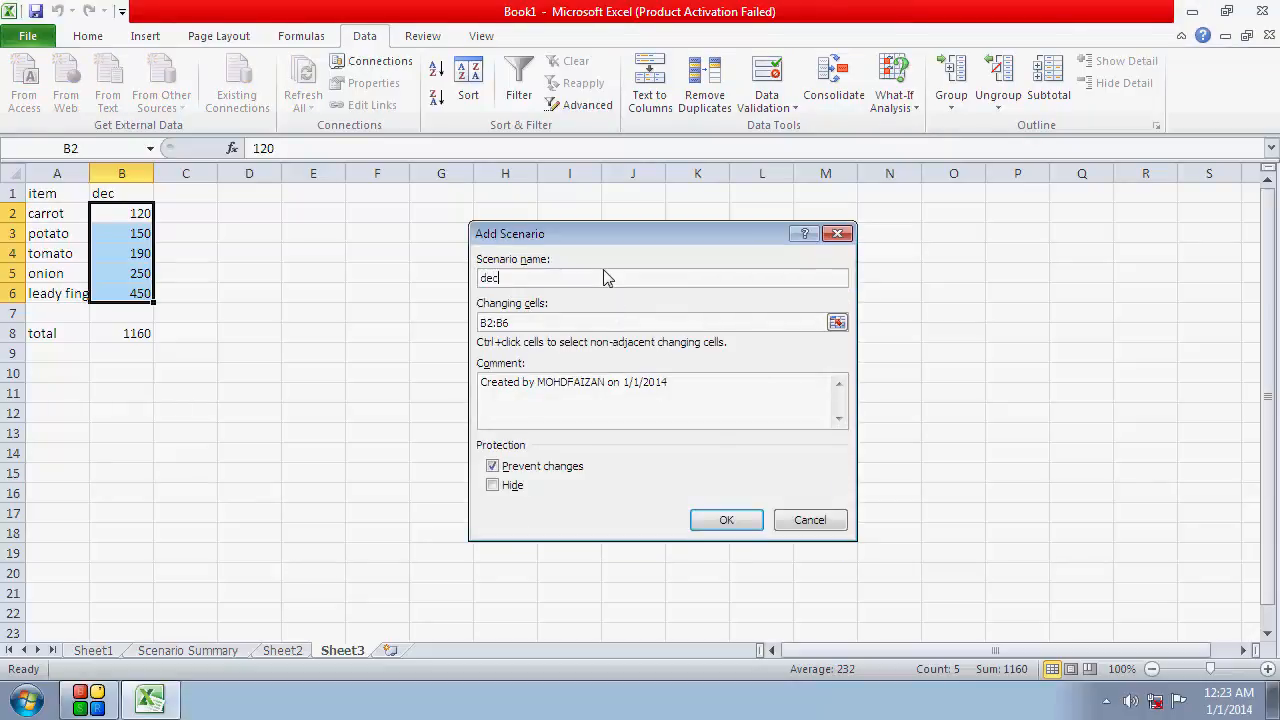
{"action": "left_click", "coordinate": [728, 528]}
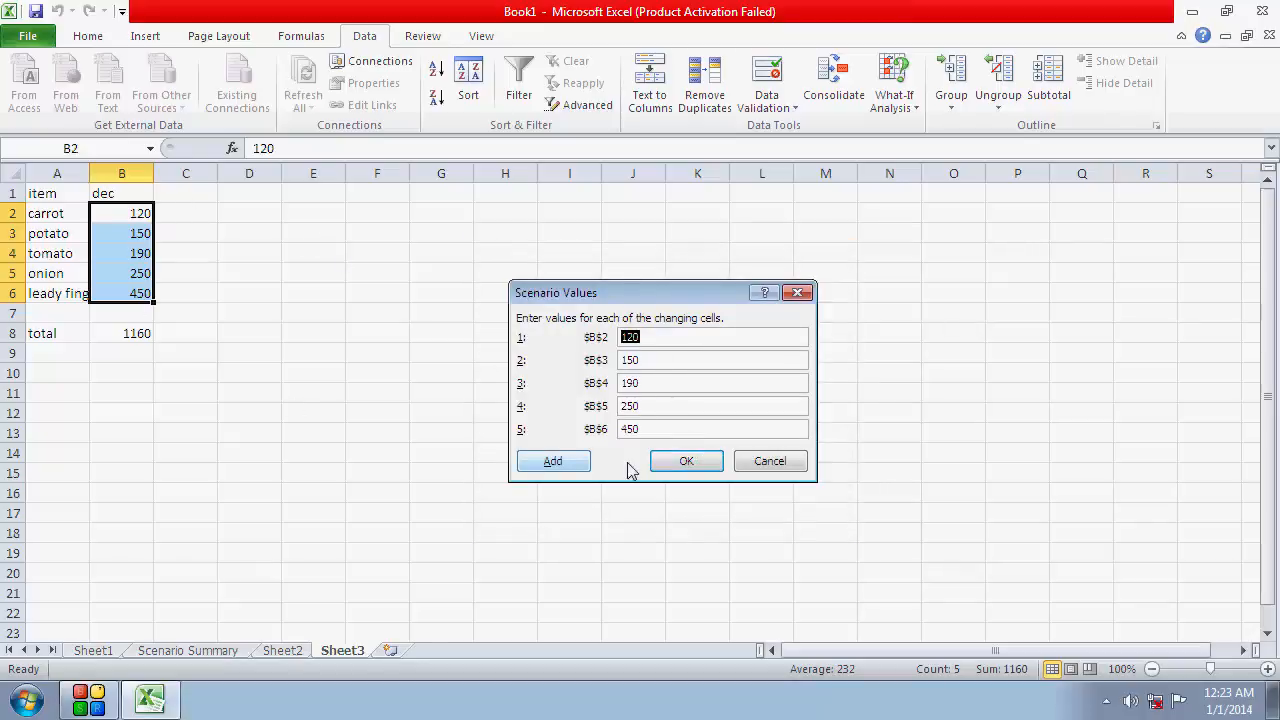
{"action": "left_click", "coordinate": [682, 462]}
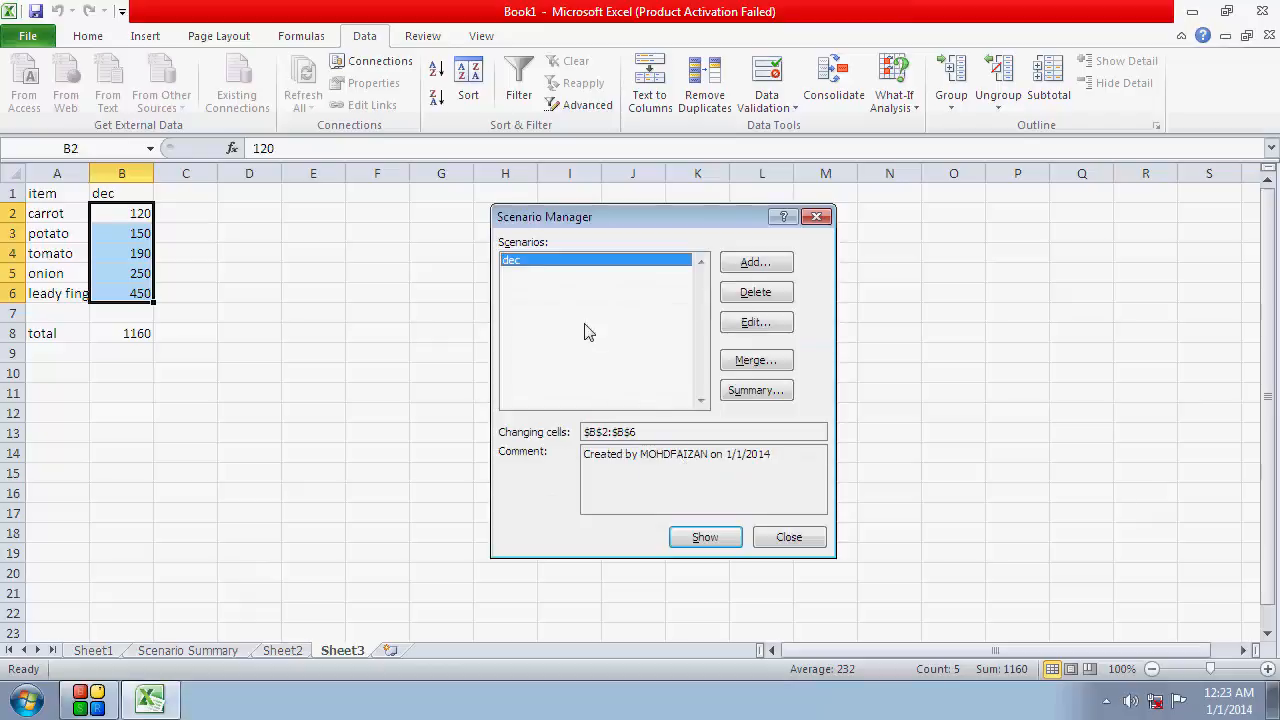
{"action": "left_click", "coordinate": [776, 540]}
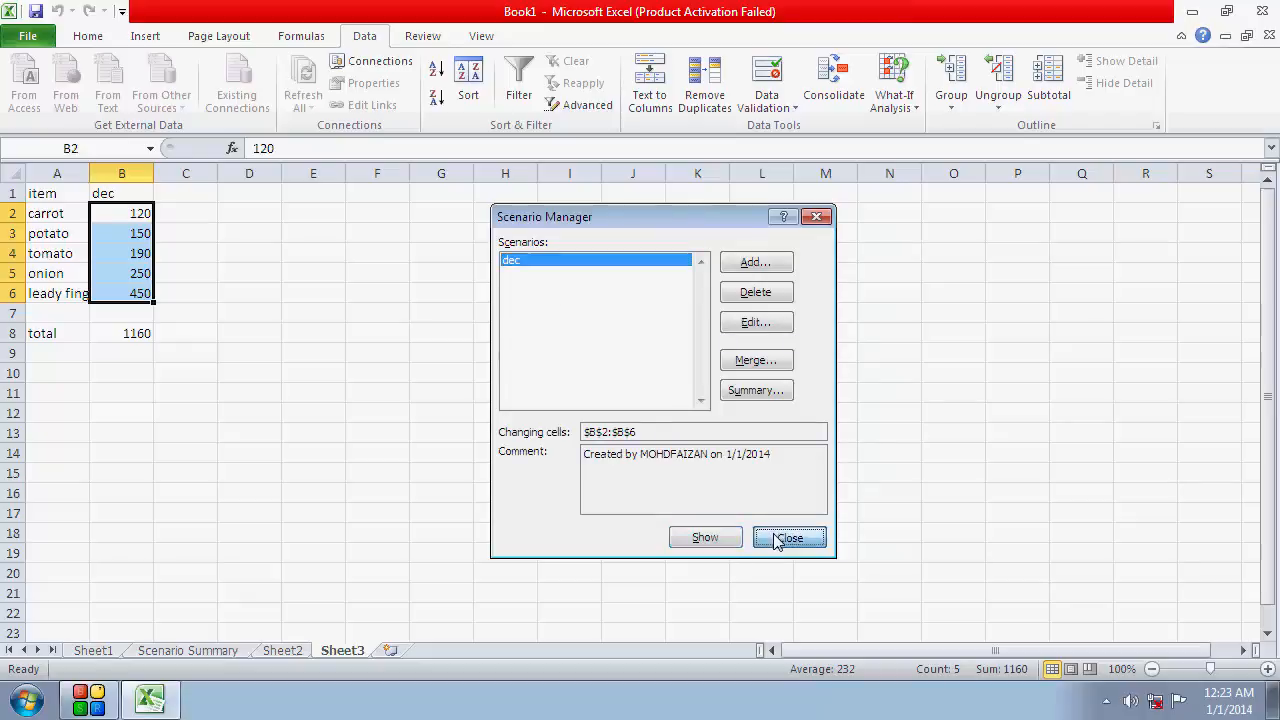
Merge the scenario from Sheet3 of Book1.xlsx into the Scenario Manager of Sheet2
{"action": "left_click", "coordinate": [300, 651]}
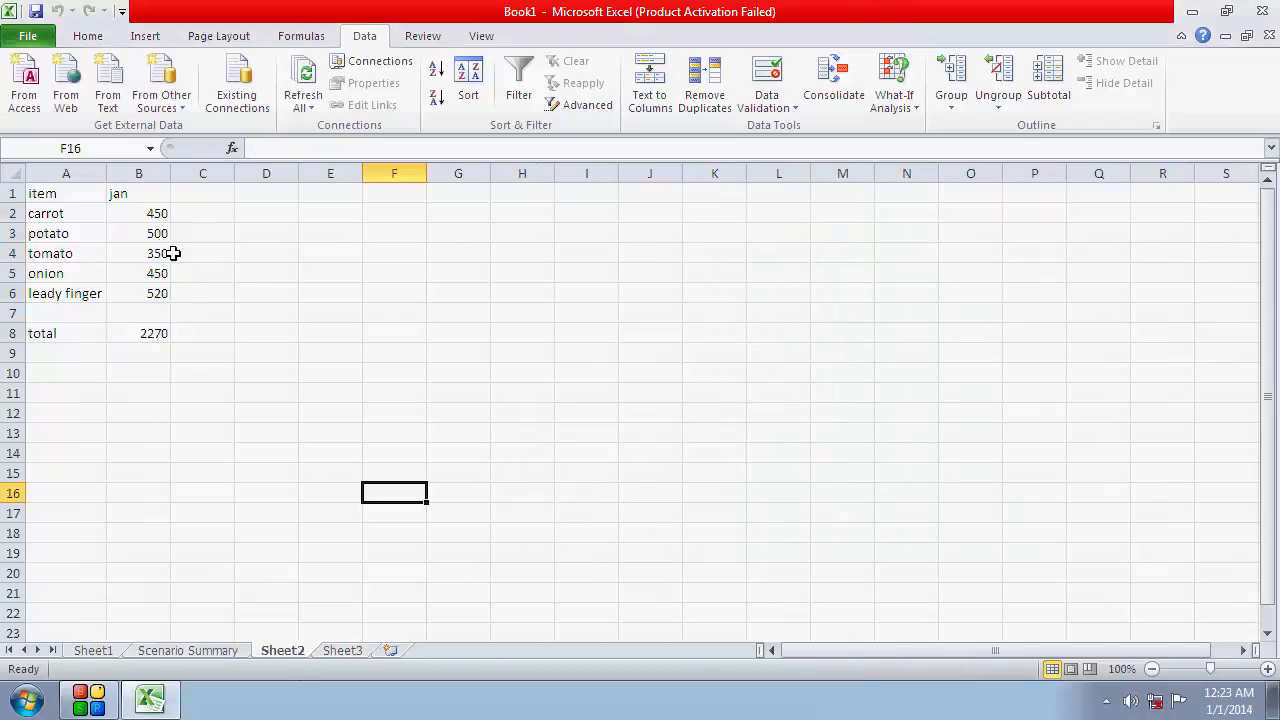
{"action": "left_click_drag", "start_coordinate": [158, 213], "coordinate": [136, 291]}
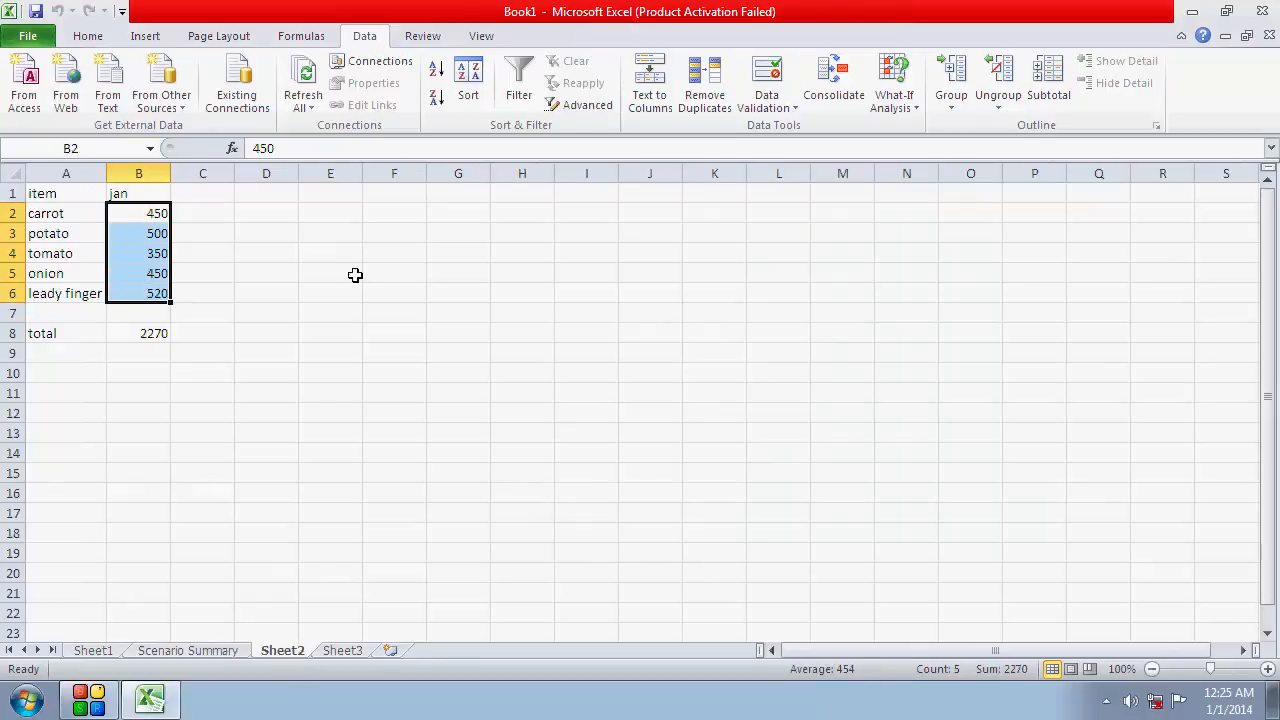
{"action": "left_click", "coordinate": [910, 112]}
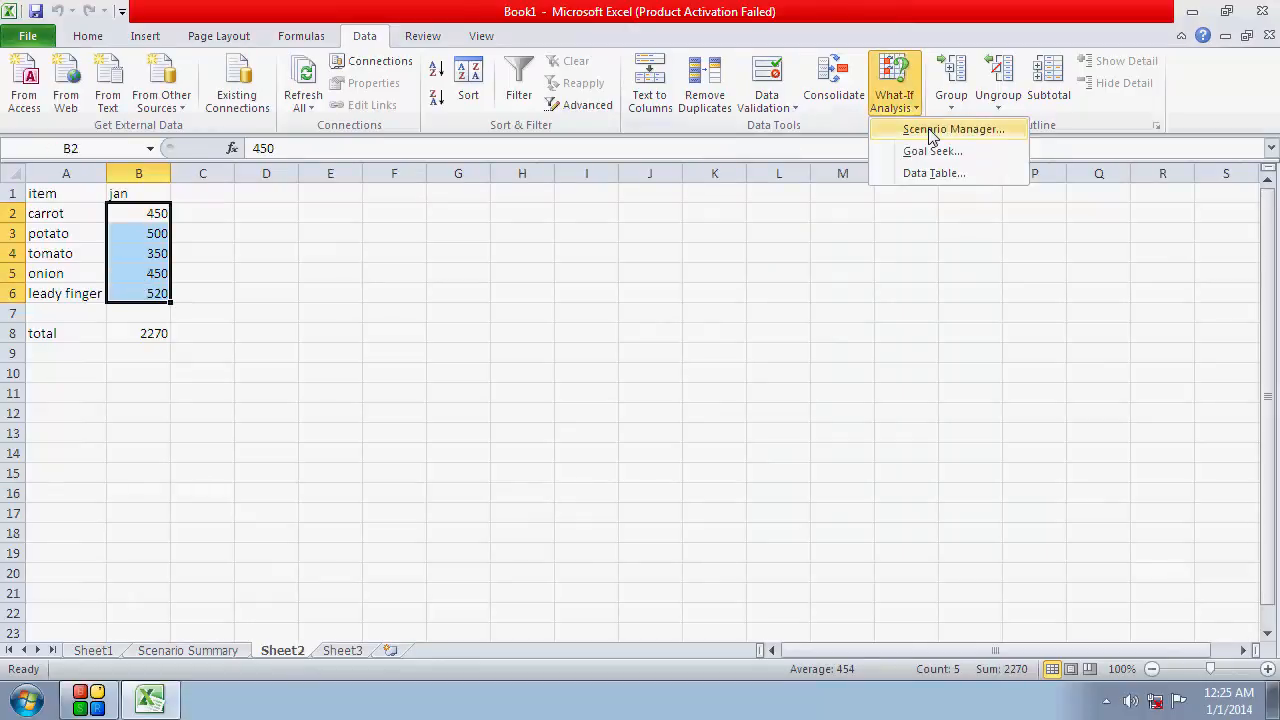
{"action": "left_click", "coordinate": [932, 130]}
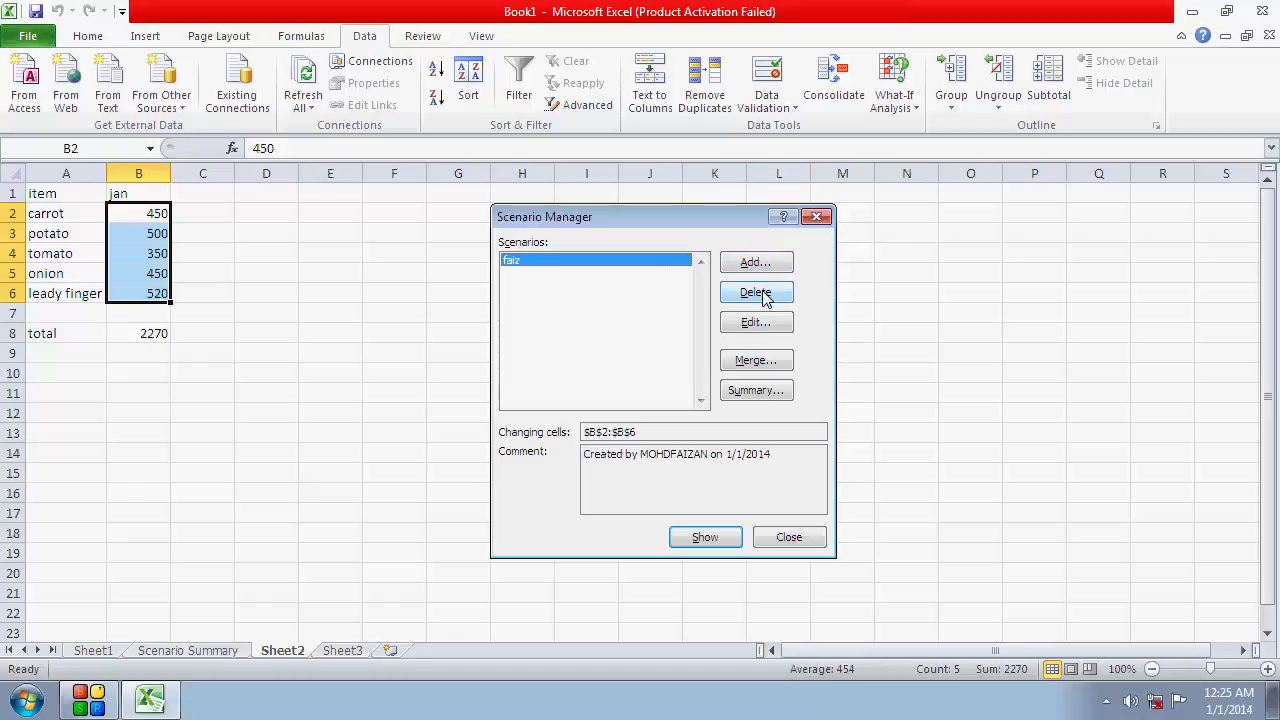
{"action": "left_click", "coordinate": [741, 362]}
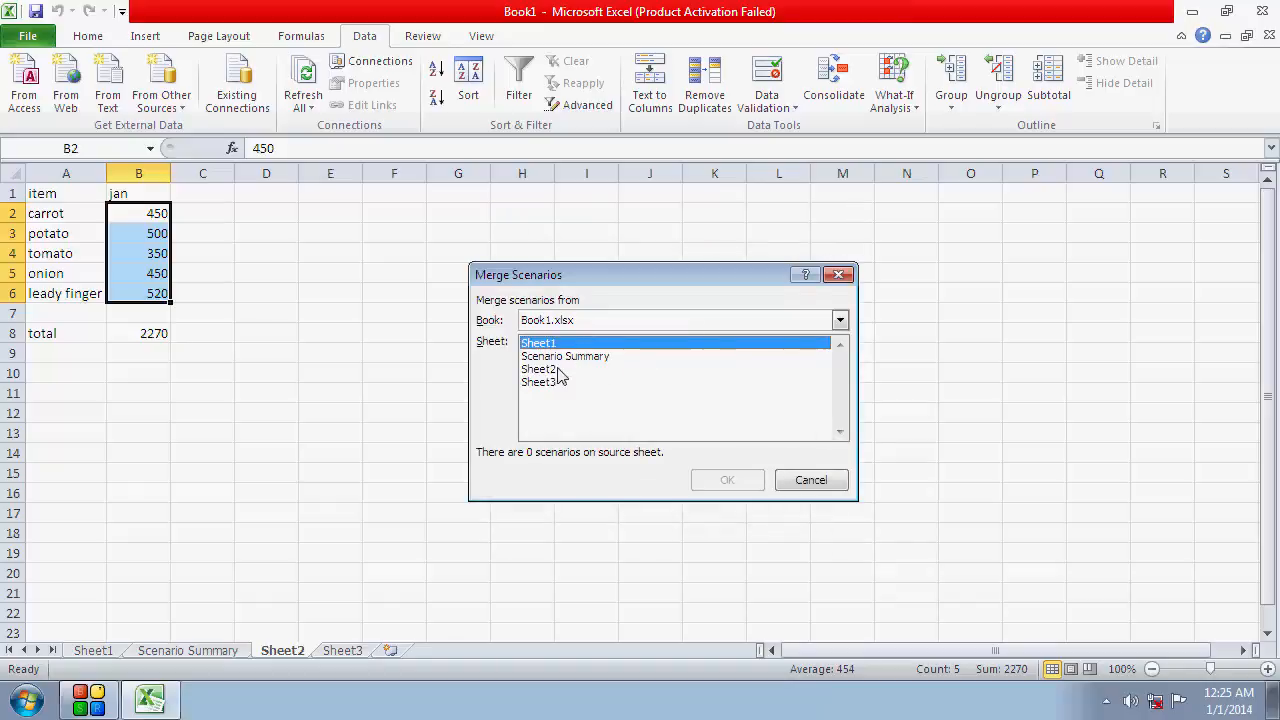
{"action": "left_click", "coordinate": [545, 383]}
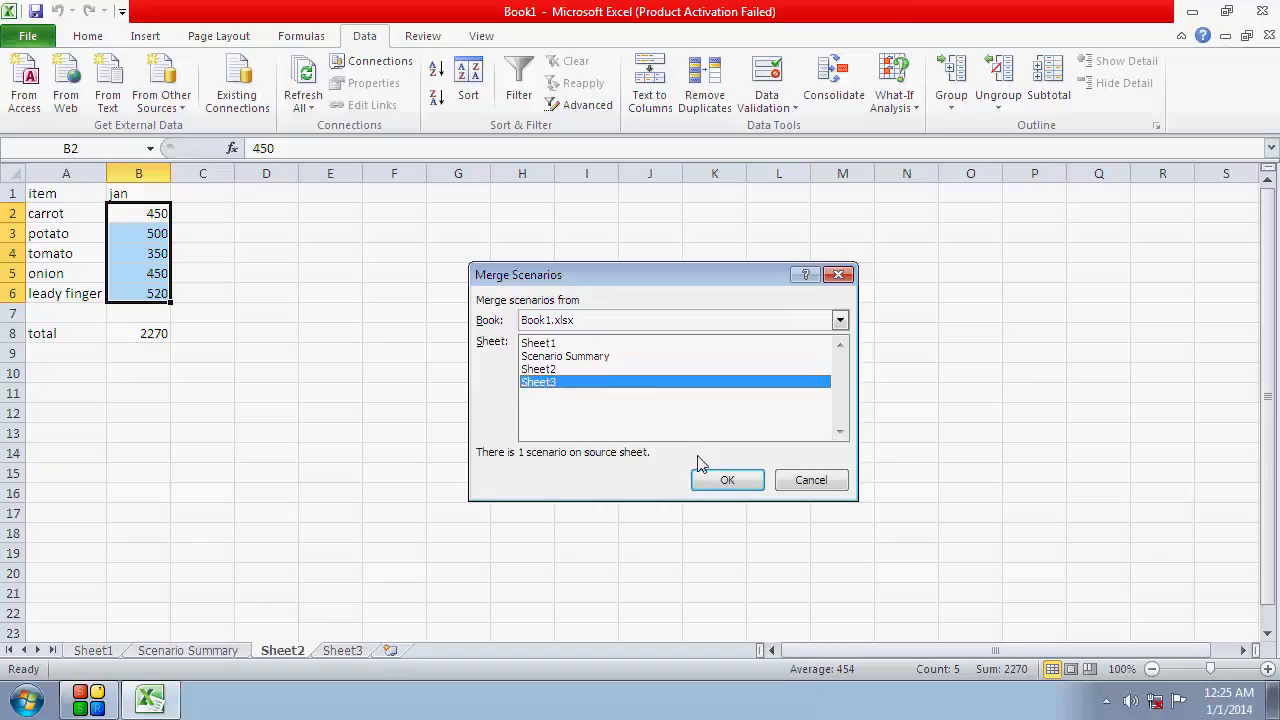
{"action": "left_click", "coordinate": [727, 482]}
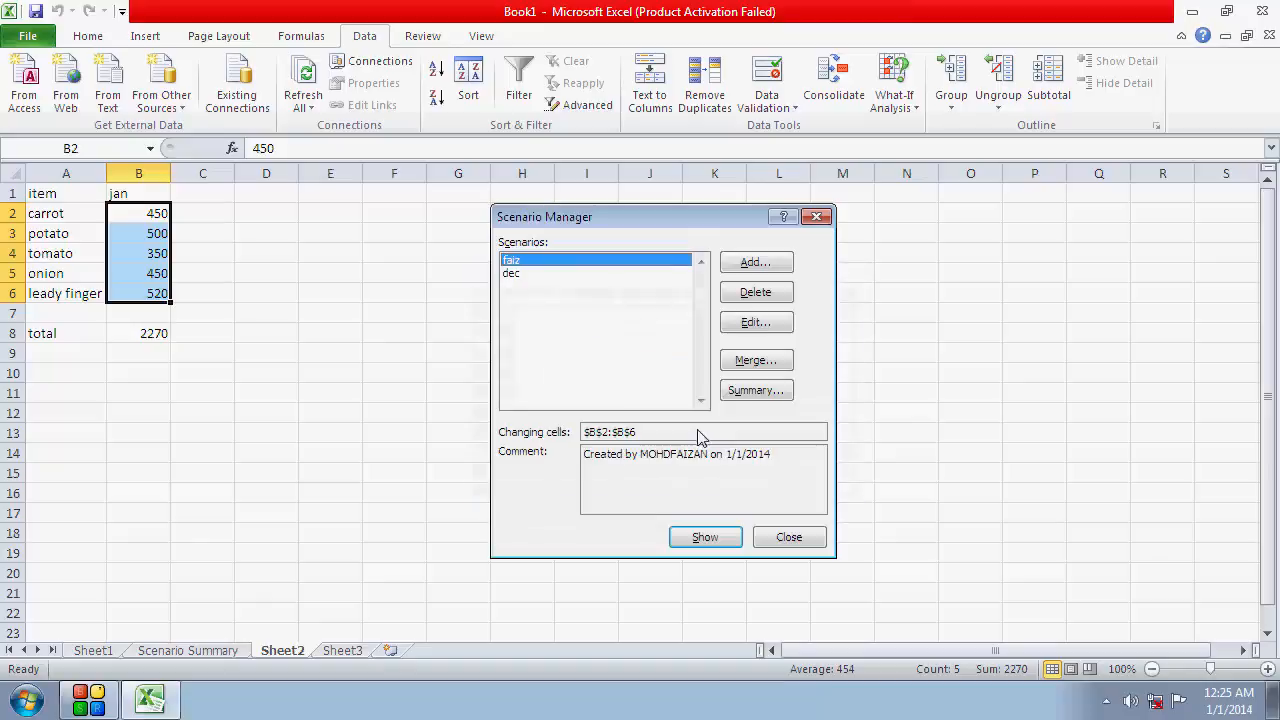
Check both listed scenarios and create a Scenario summary report with B8 as the result cell
{"action": "left_click", "coordinate": [536, 272]}
{"action": "left_click", "coordinate": [536, 261]}
{"action": "left_click", "coordinate": [538, 273]}
{"action": "left_click", "coordinate": [543, 264]}
{"action": "left_click", "coordinate": [766, 392]}
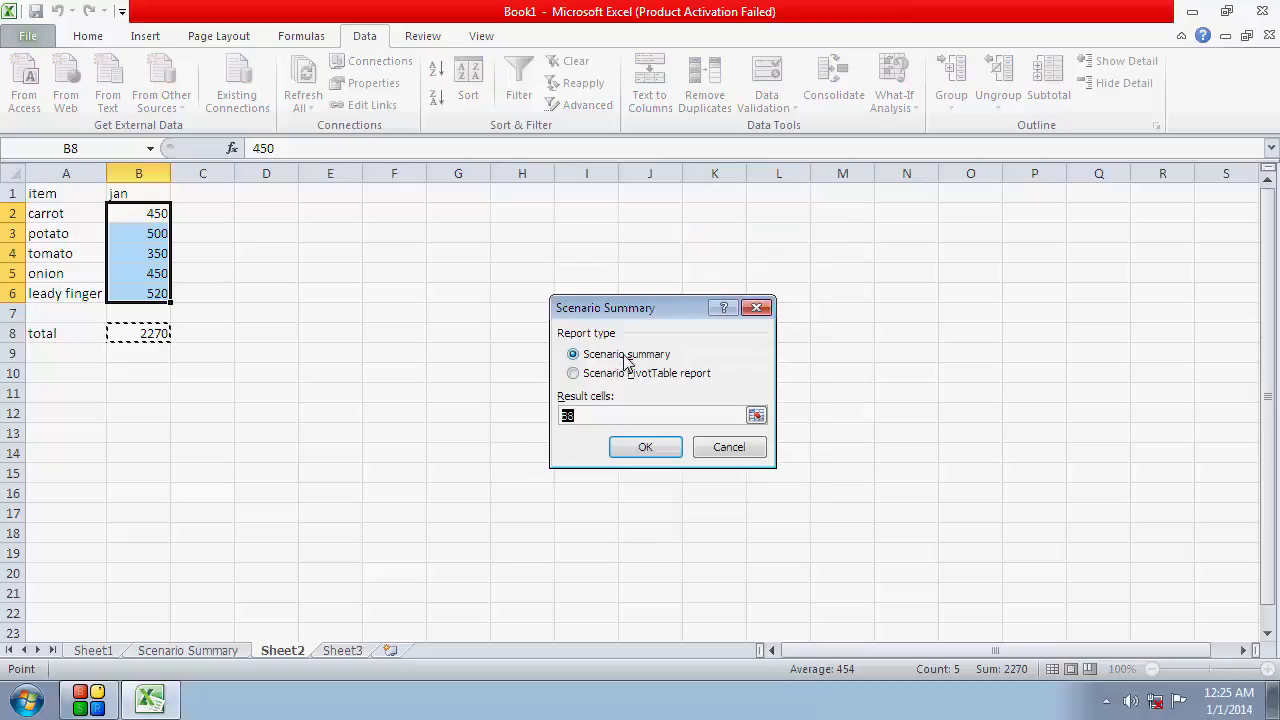
{"action": "left_click", "coordinate": [654, 447]}
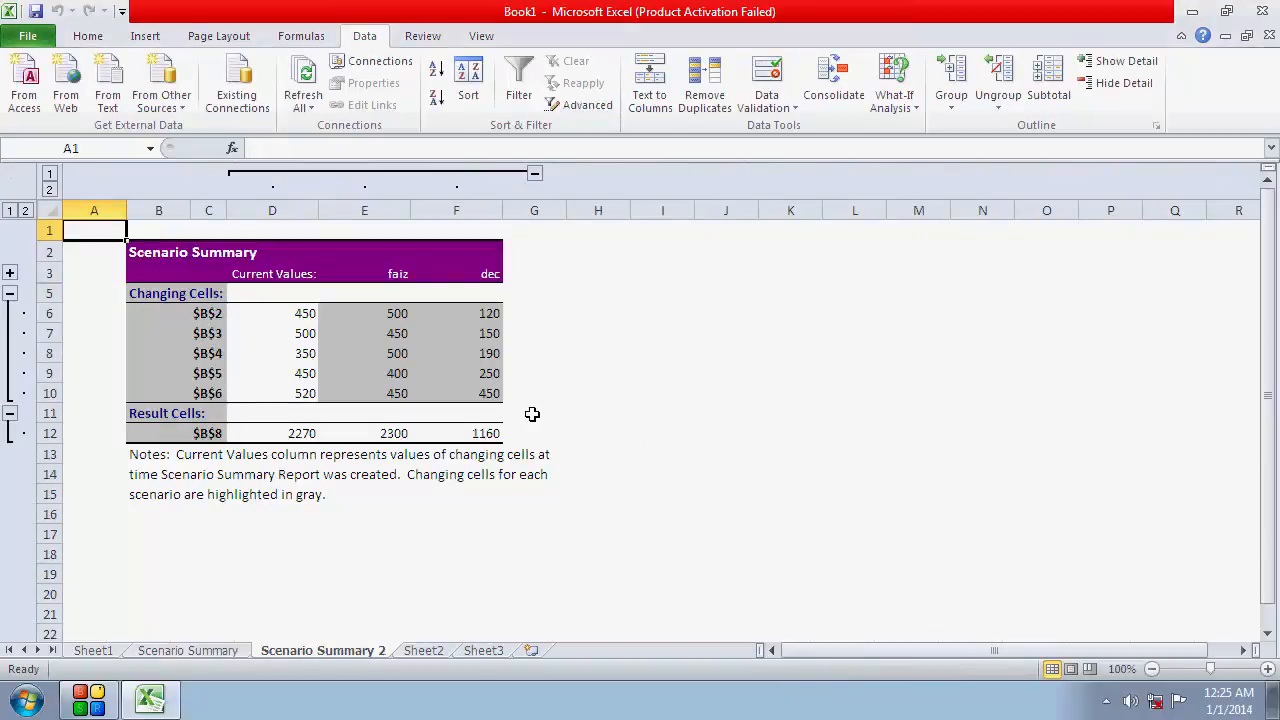
Compare the current values with the amounts and results of both scenarios in the new summary report
{"action": "left_click_drag", "start_coordinate": [281, 280], "coordinate": [277, 435]}
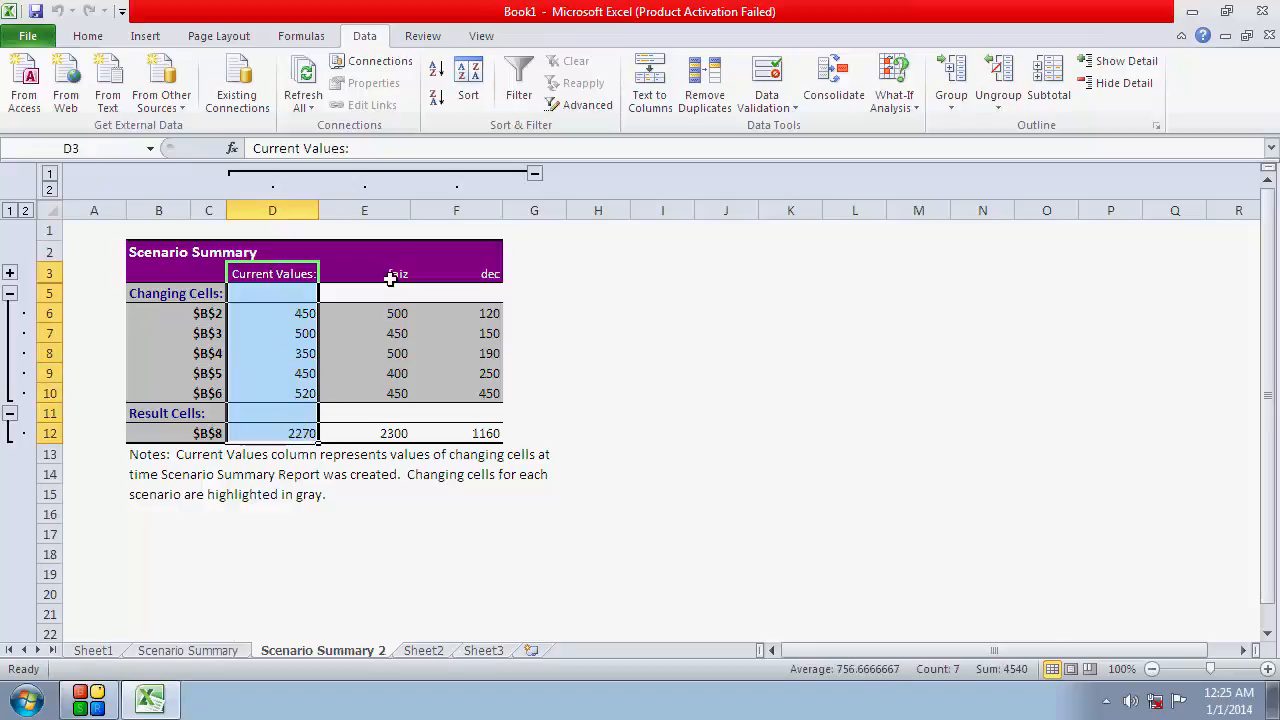
{"action": "left_click_drag", "start_coordinate": [389, 277], "coordinate": [384, 433]}
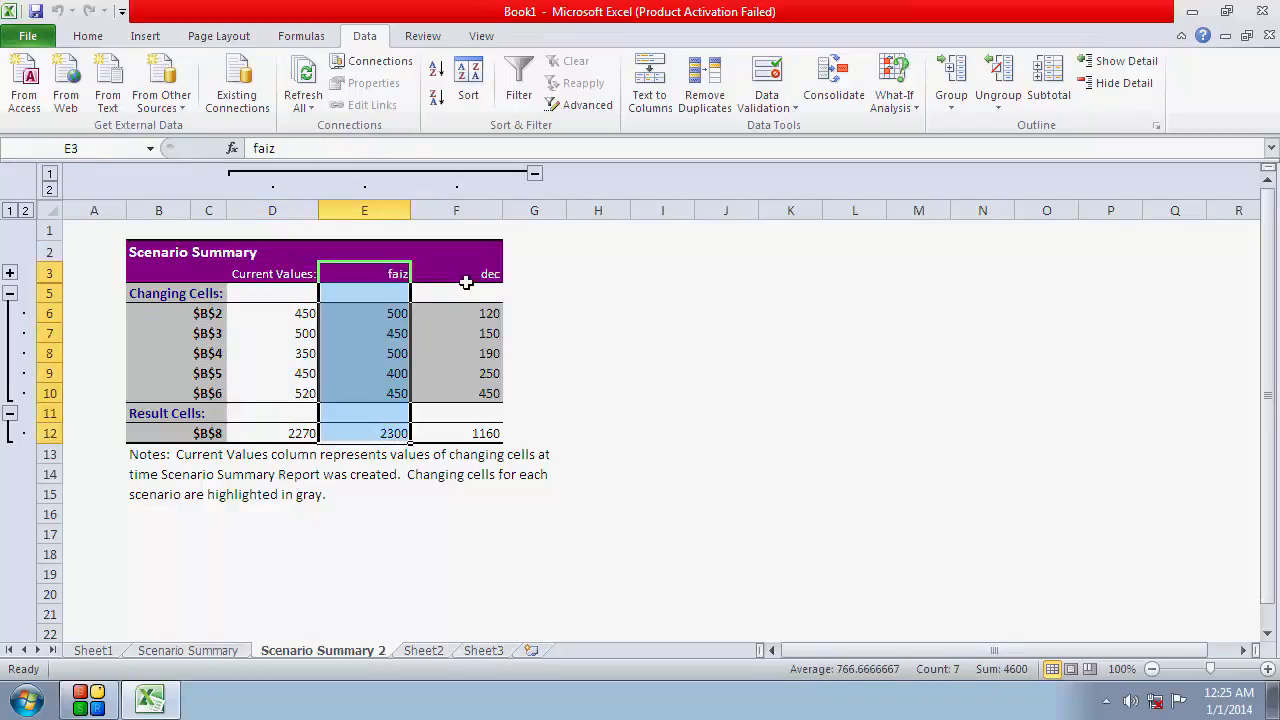
{"action": "left_click_drag", "start_coordinate": [466, 280], "coordinate": [470, 437]}
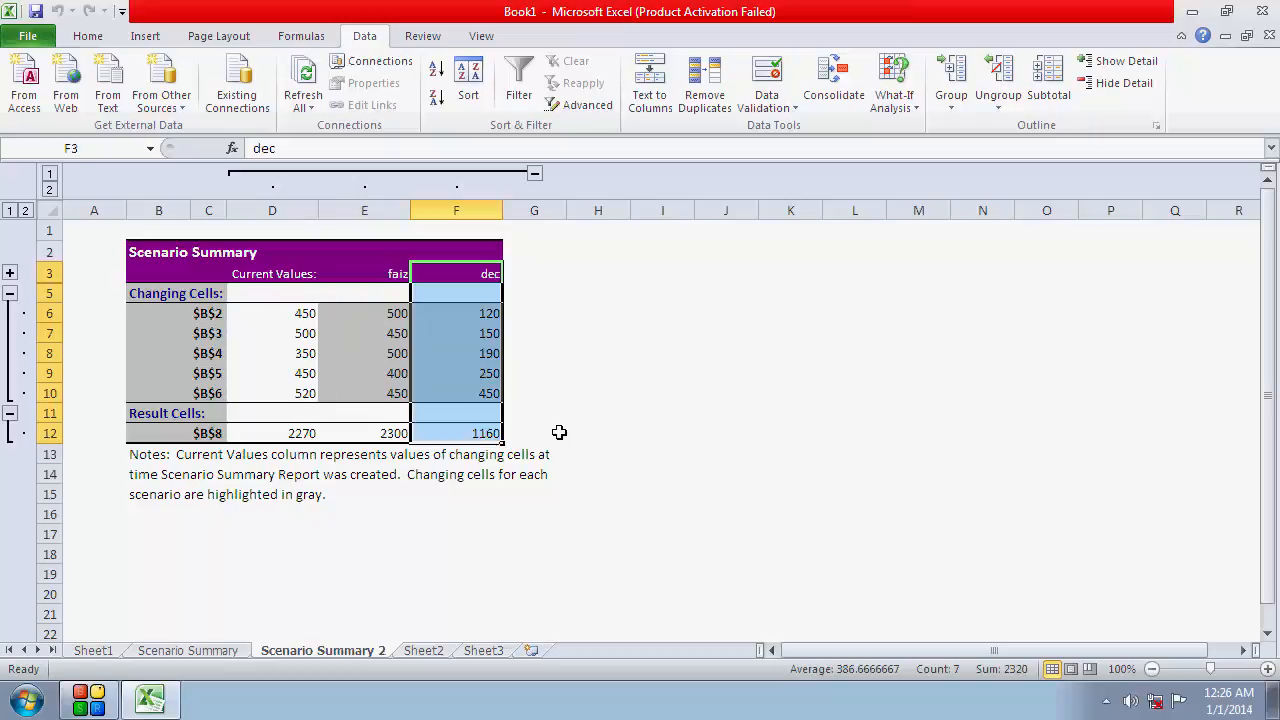
{"action": "left_click", "coordinate": [558, 432]}
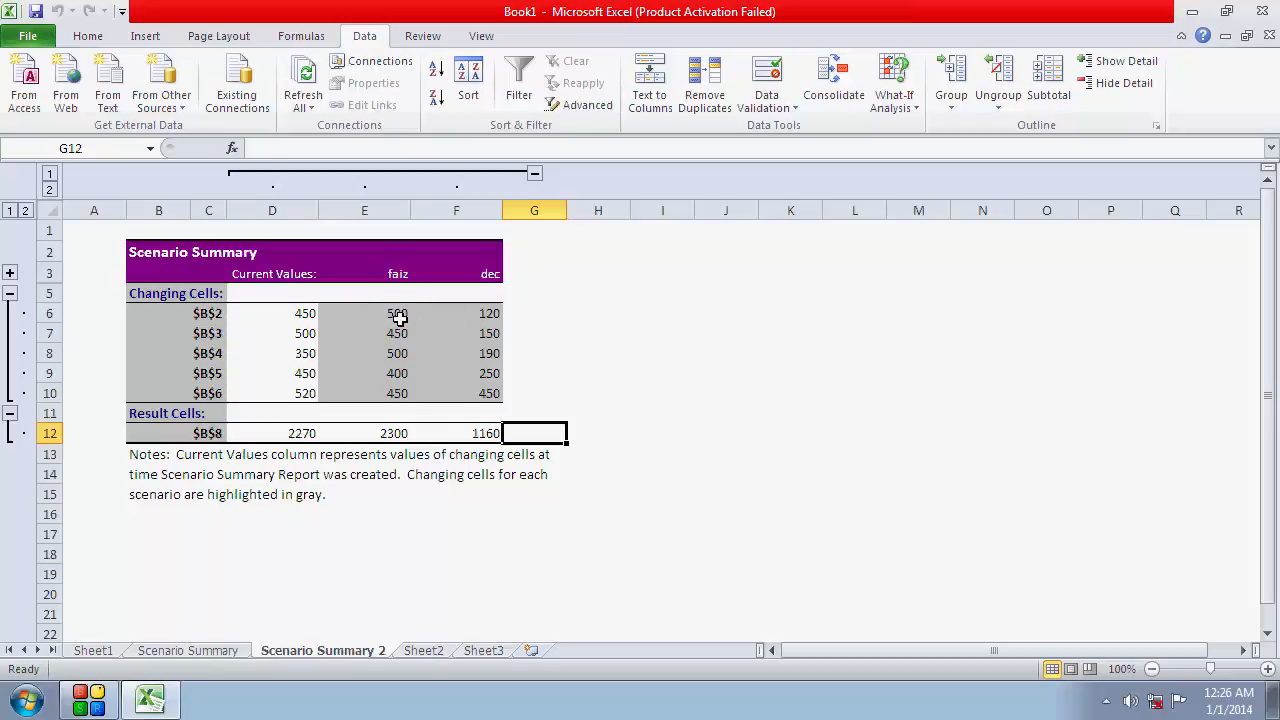
{"action": "left_click_drag", "start_coordinate": [398, 316], "coordinate": [404, 434]}
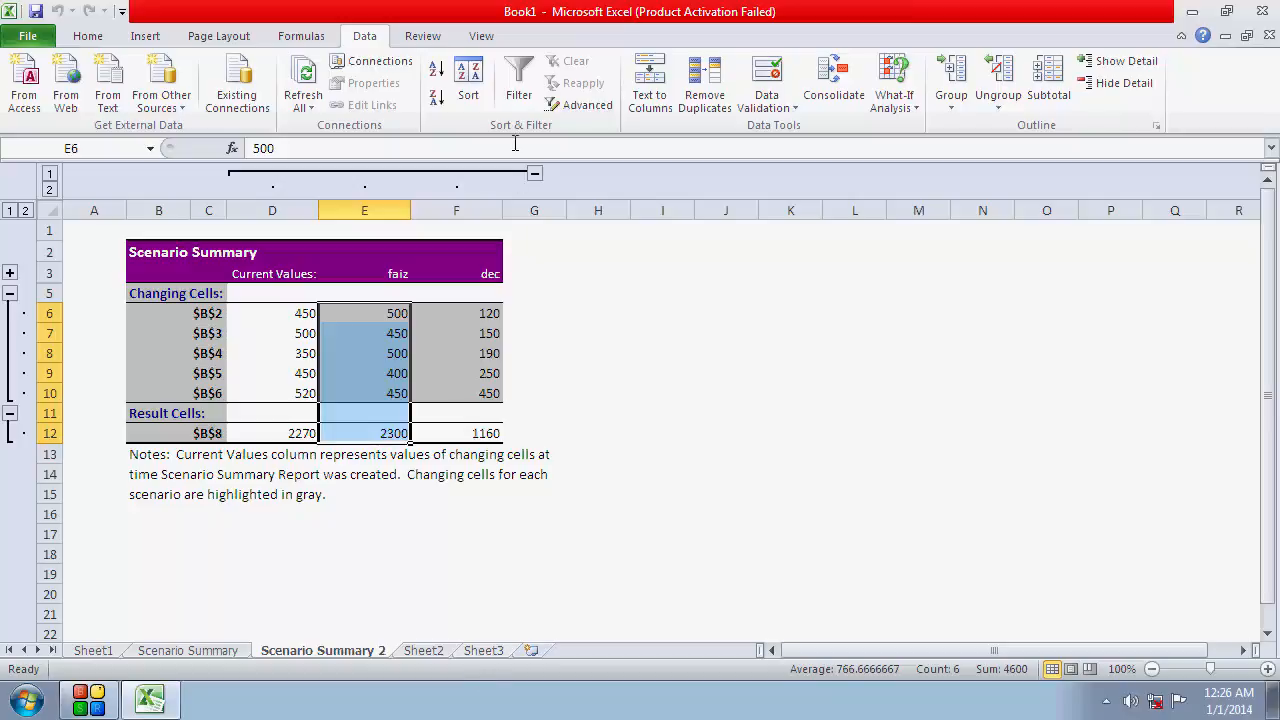
{"action": "left_click", "coordinate": [466, 651]}
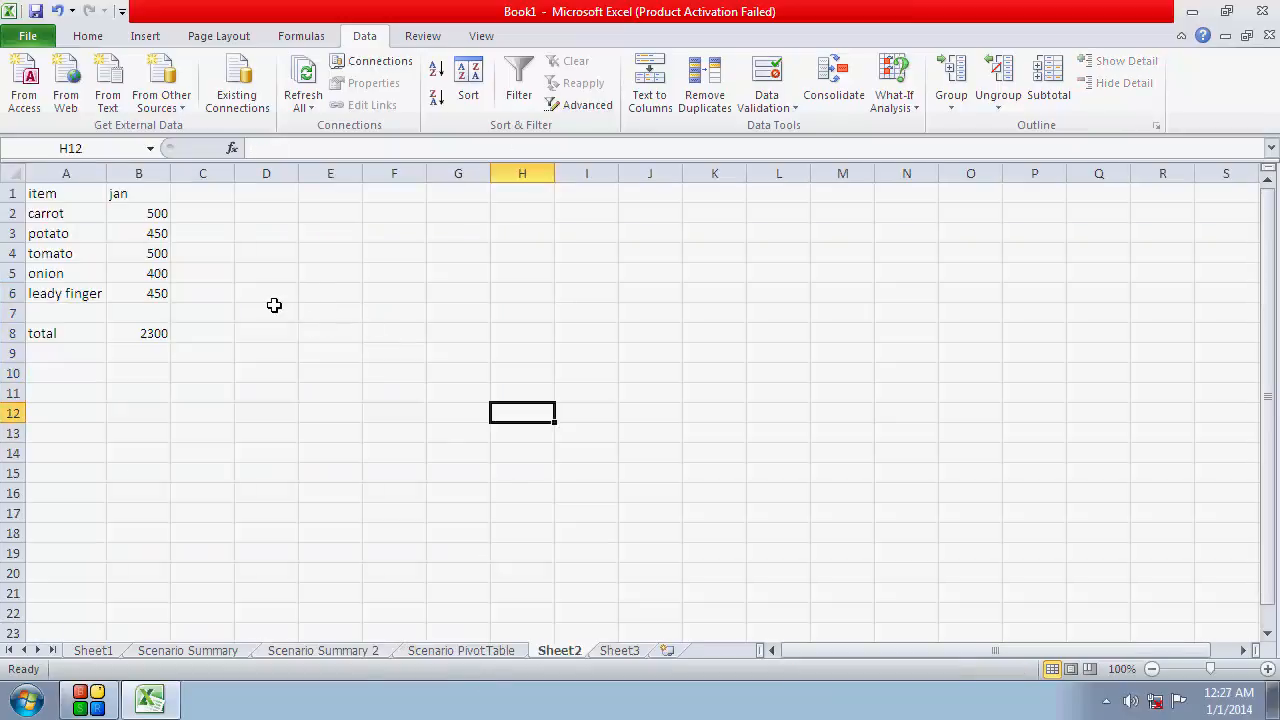
Review the first scenario's values and total in Scenario Summary 2 and check the source amounts on Sheet2 and Sheet3
{"action": "left_click", "coordinate": [285, 652]}
{"action": "left_click", "coordinate": [366, 510]}
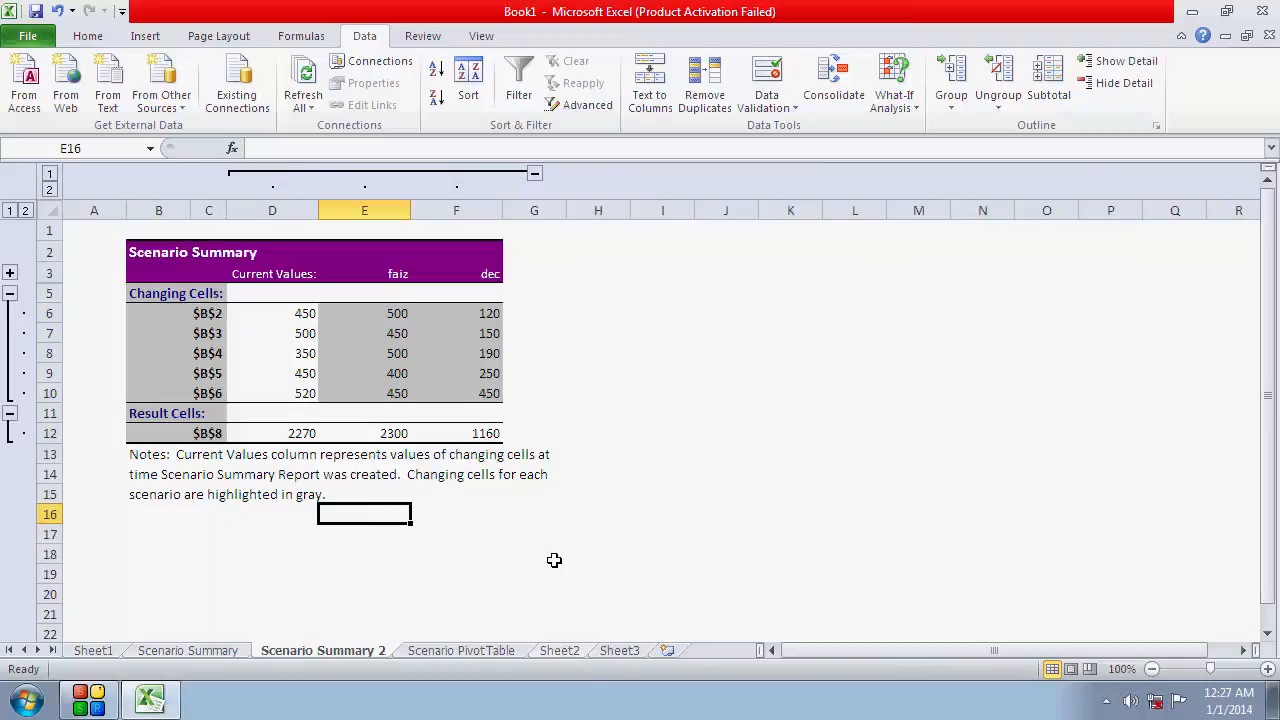
{"action": "left_click_drag", "start_coordinate": [386, 320], "coordinate": [400, 428]}
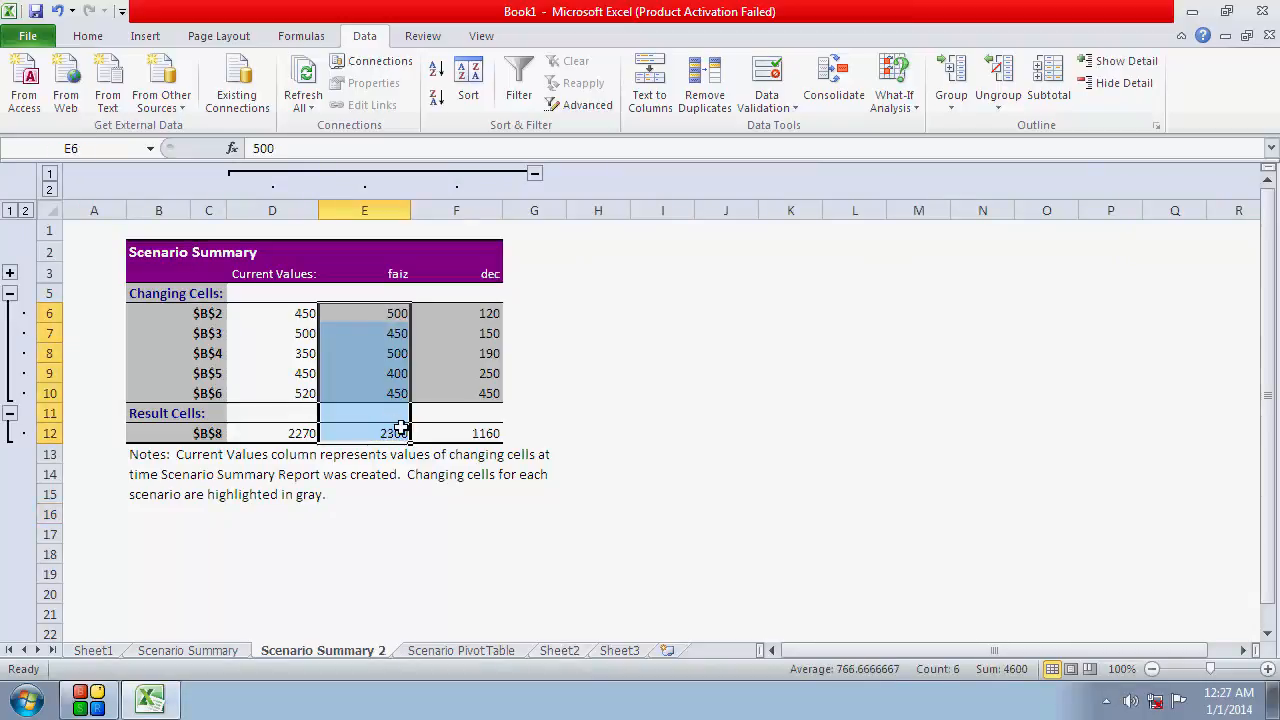
{"action": "left_click", "coordinate": [401, 431]}
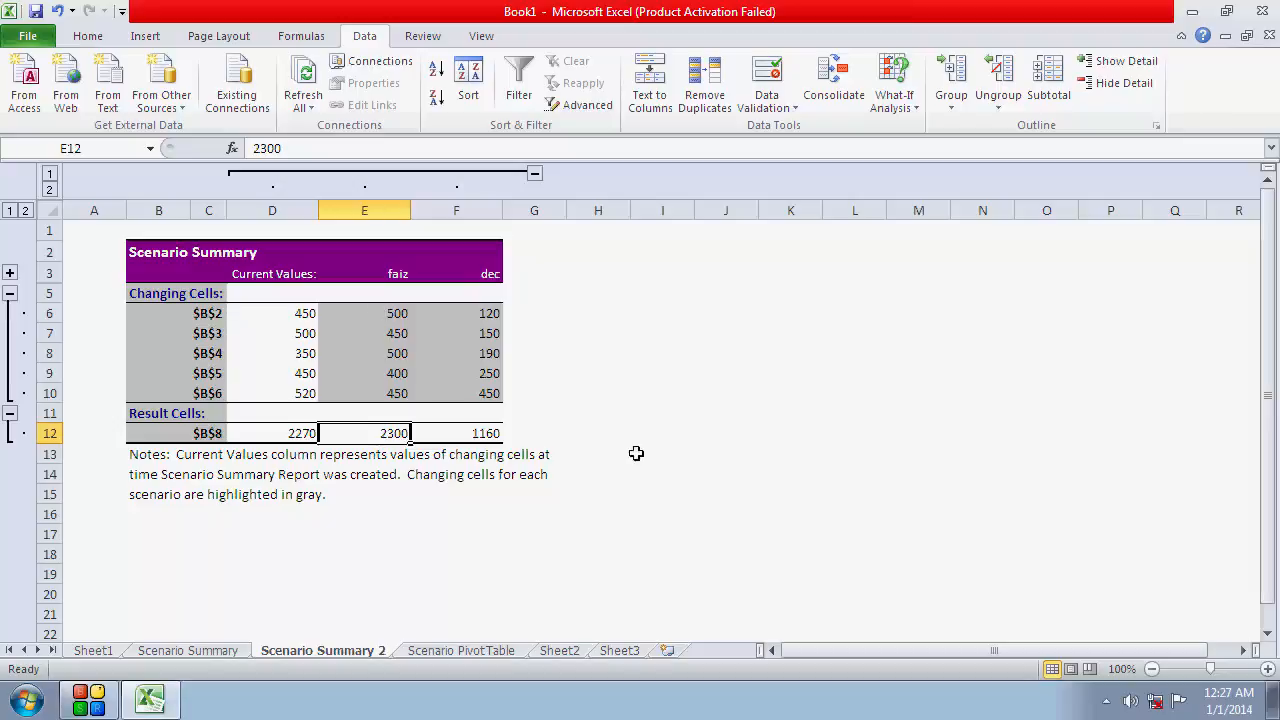
{"action": "left_click", "coordinate": [619, 649]}
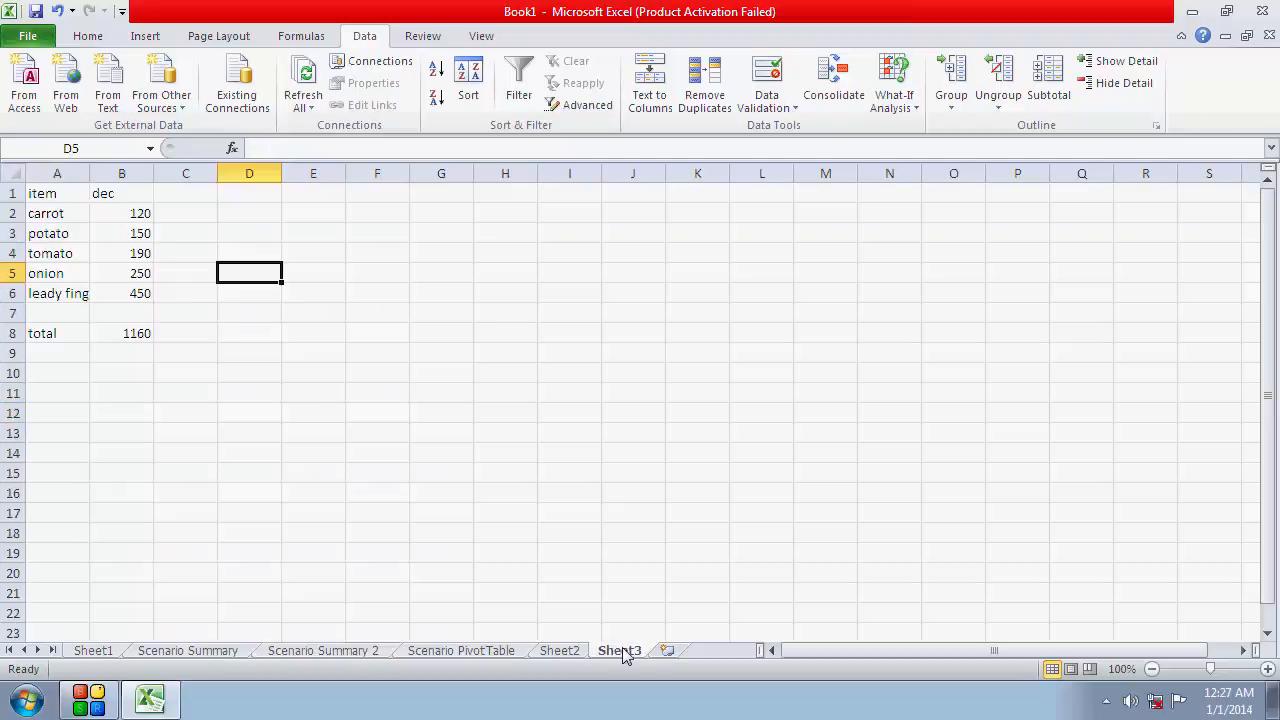
{"action": "left_click", "coordinate": [424, 388]}
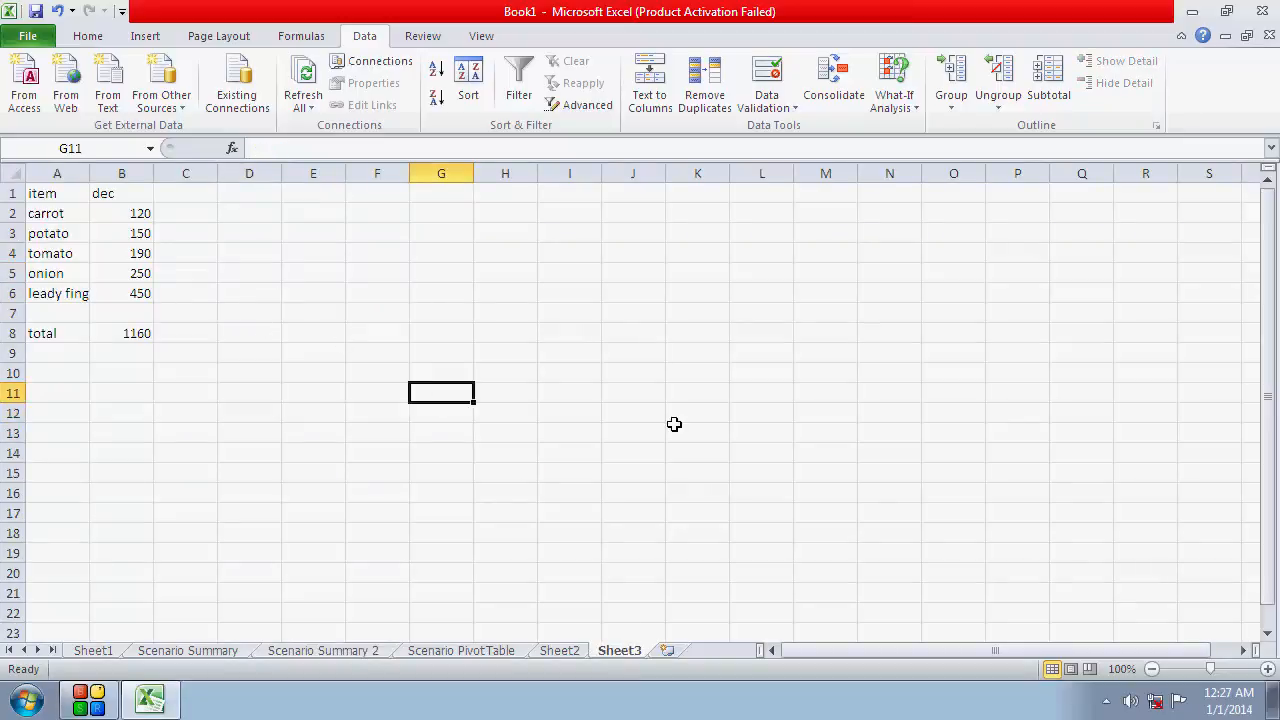
{"action": "left_click", "coordinate": [575, 651]}
{"action": "left_click", "coordinate": [612, 651]}
{"action": "left_click", "coordinate": [346, 652]}
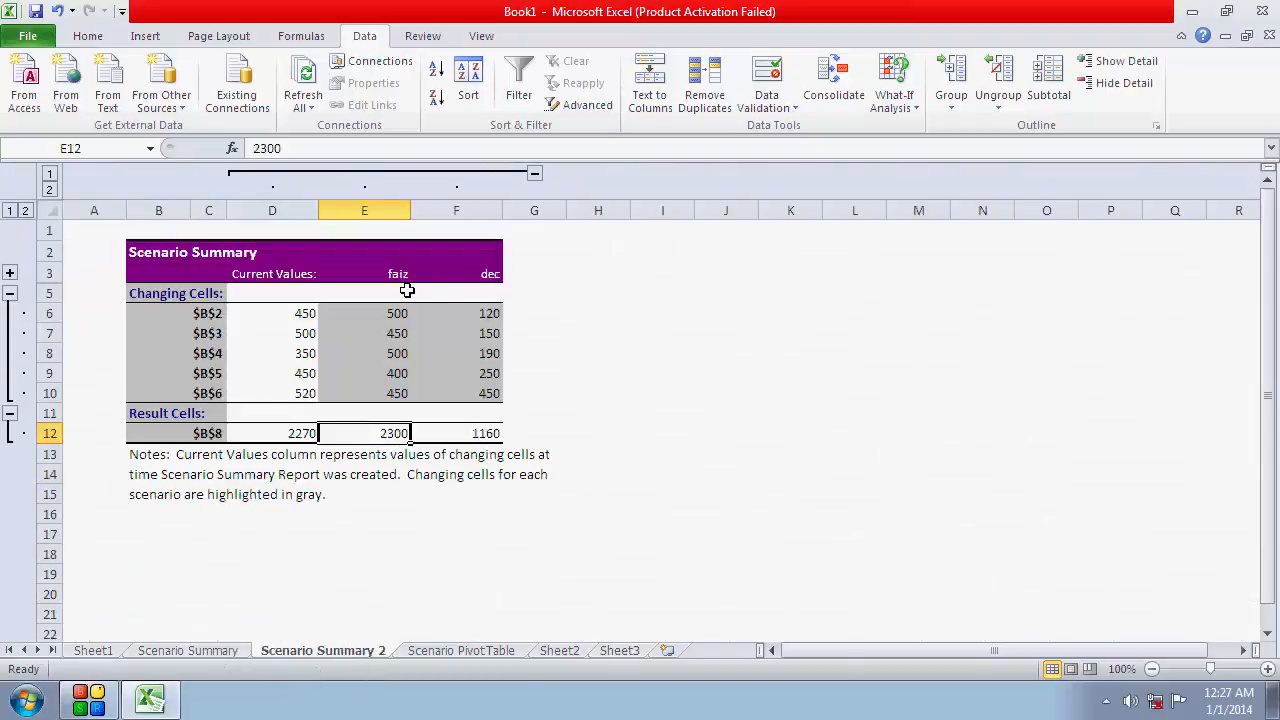
Examine the first scenario's amounts and total in Scenario Summary 2, and collapse and re-expand the grouped value columns
{"action": "left_click_drag", "start_coordinate": [405, 281], "coordinate": [395, 436]}
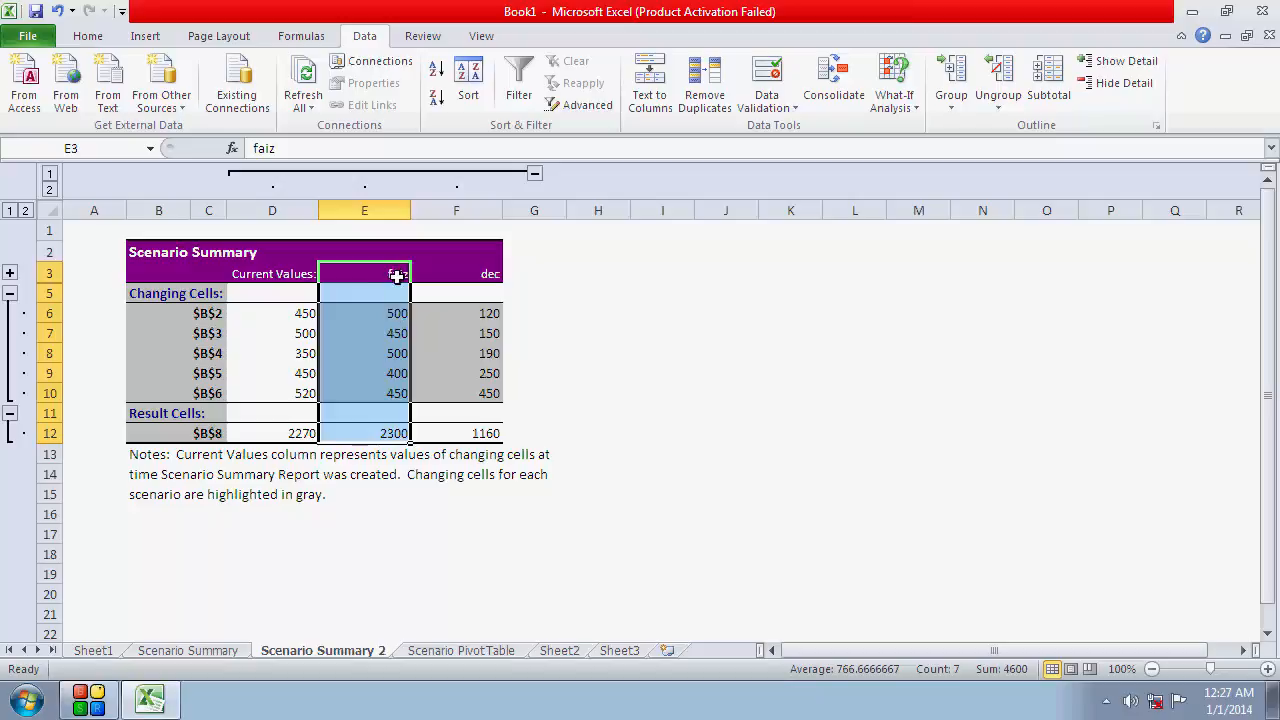
{"action": "left_click_drag", "start_coordinate": [392, 313], "coordinate": [395, 434]}
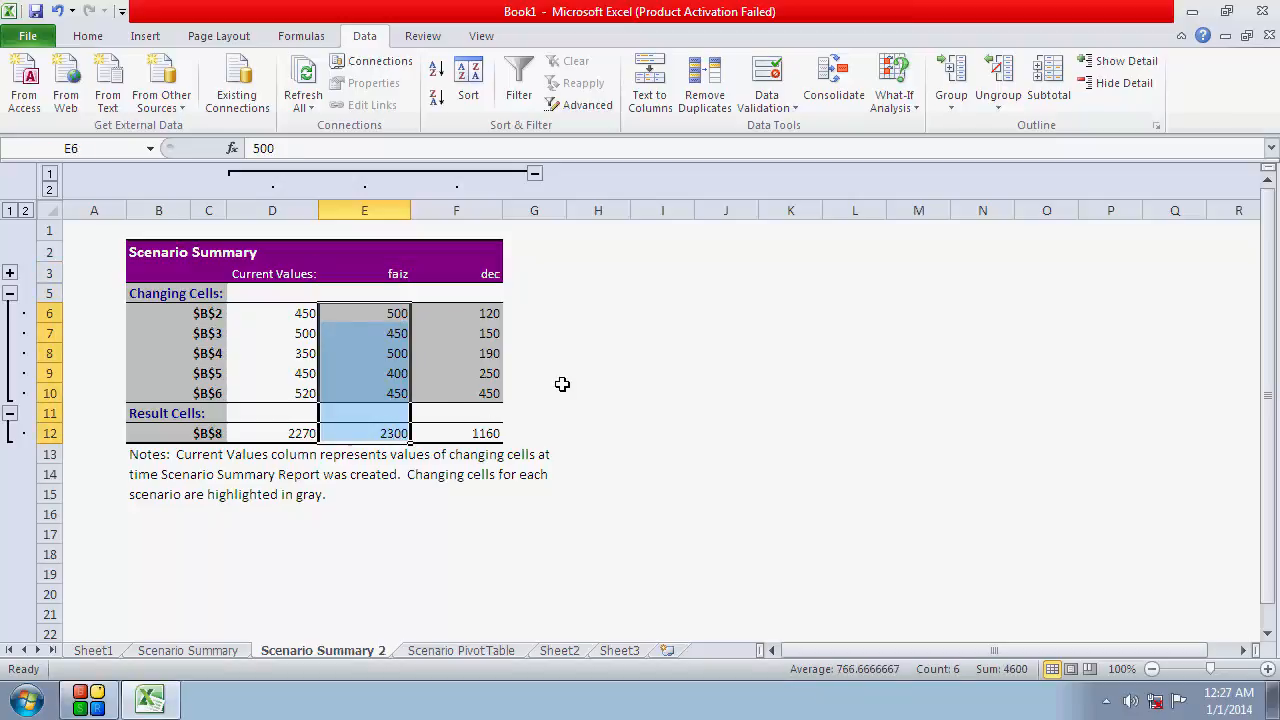
{"action": "left_click", "coordinate": [535, 174]}
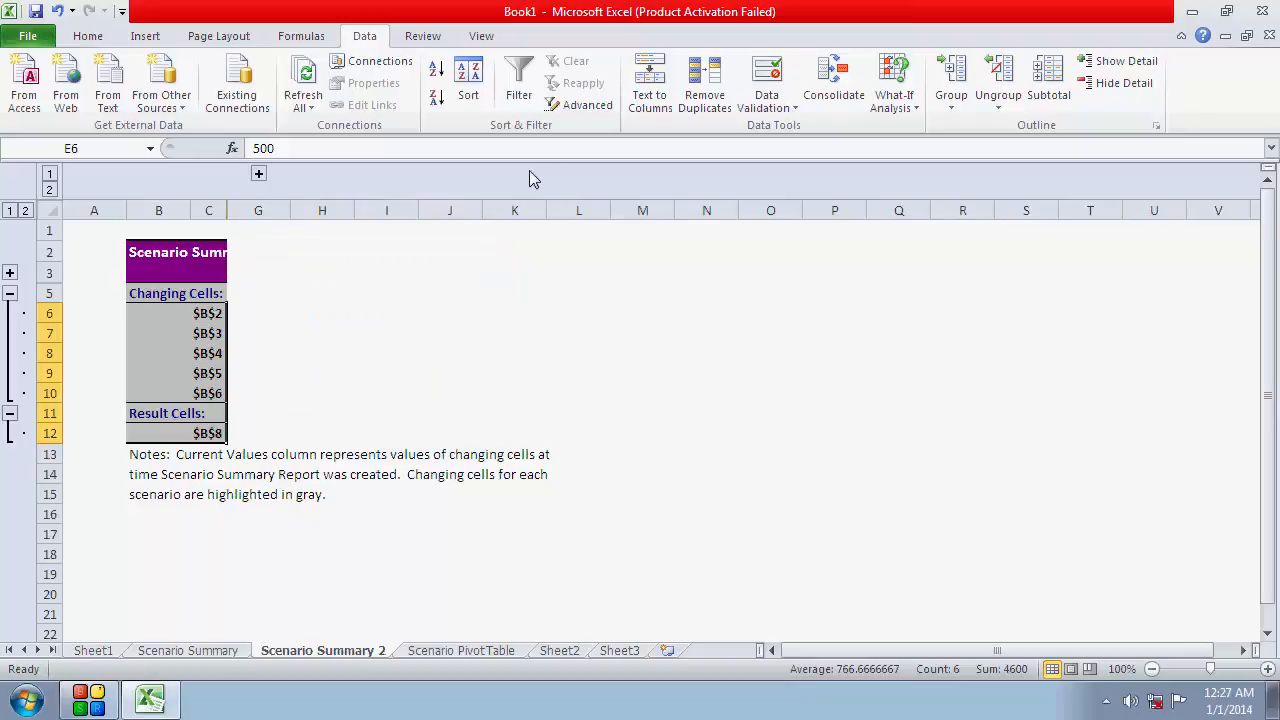
{"action": "left_click", "coordinate": [259, 176]}
{"action": "left_click", "coordinate": [532, 389]}
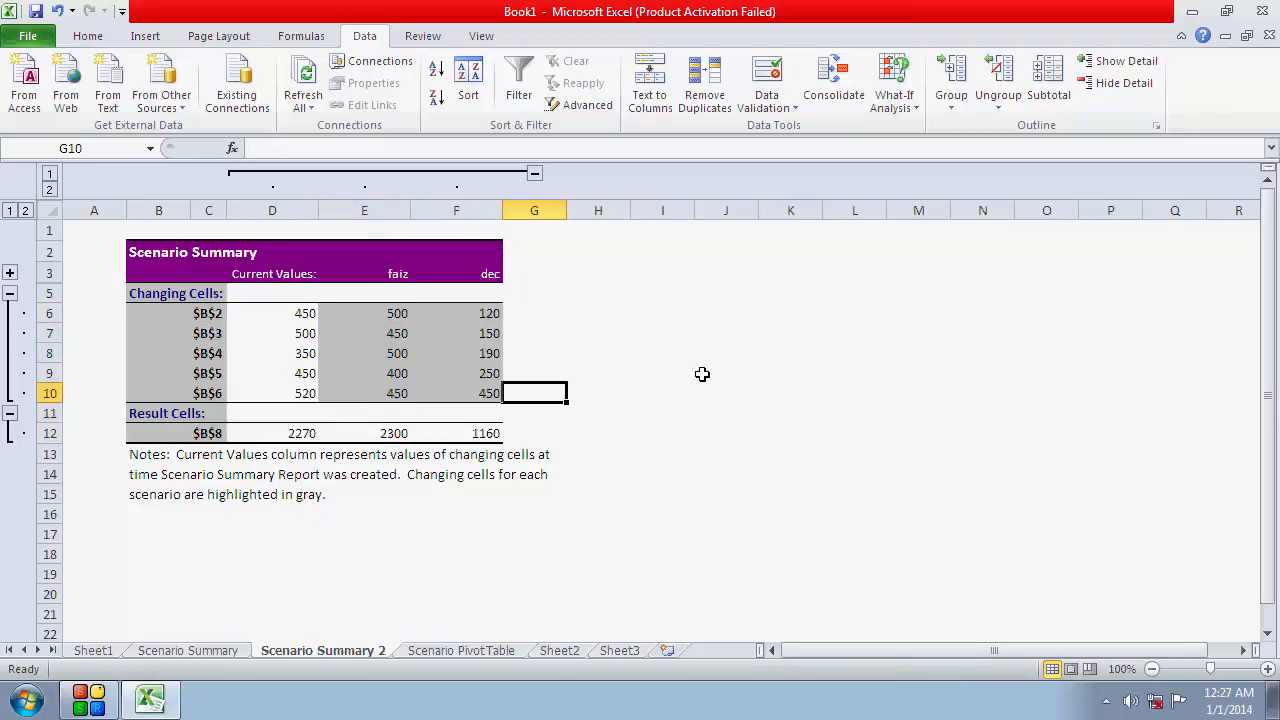
Check the dec item amounts on Sheet3 and close the Book1 window
{"action": "left_click", "coordinate": [622, 651]}
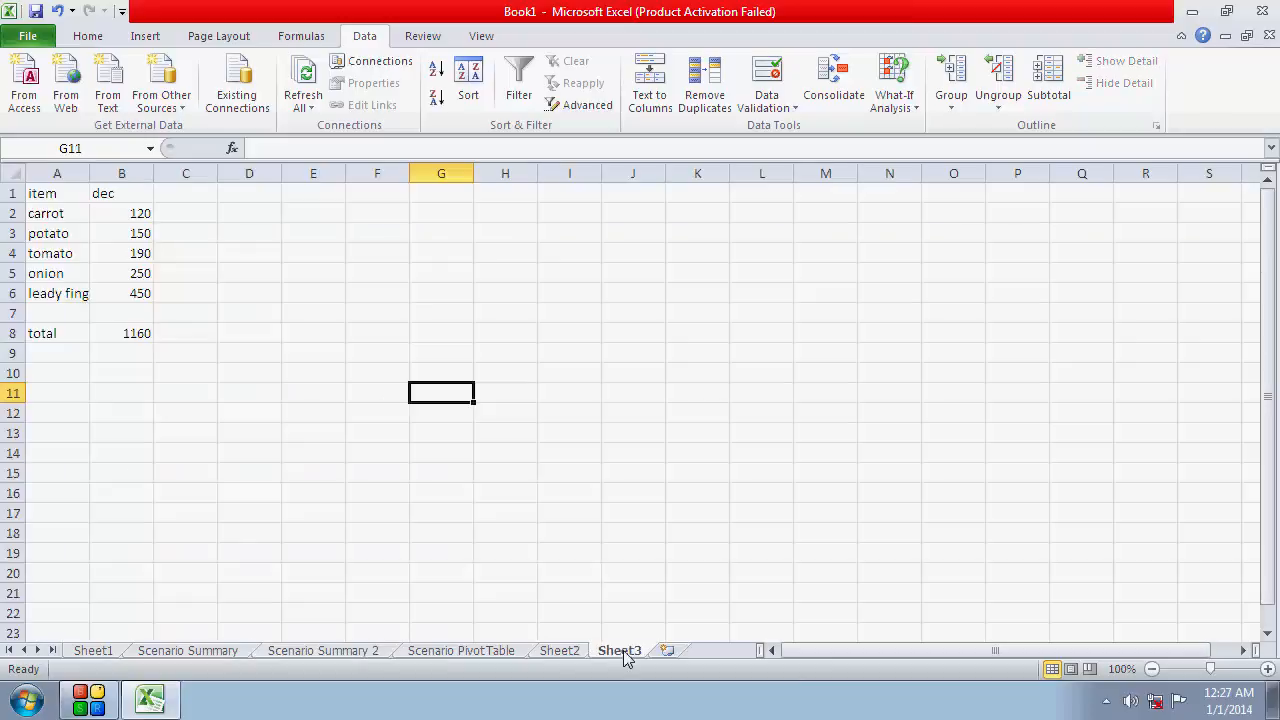
{"action": "left_click", "coordinate": [558, 372]}
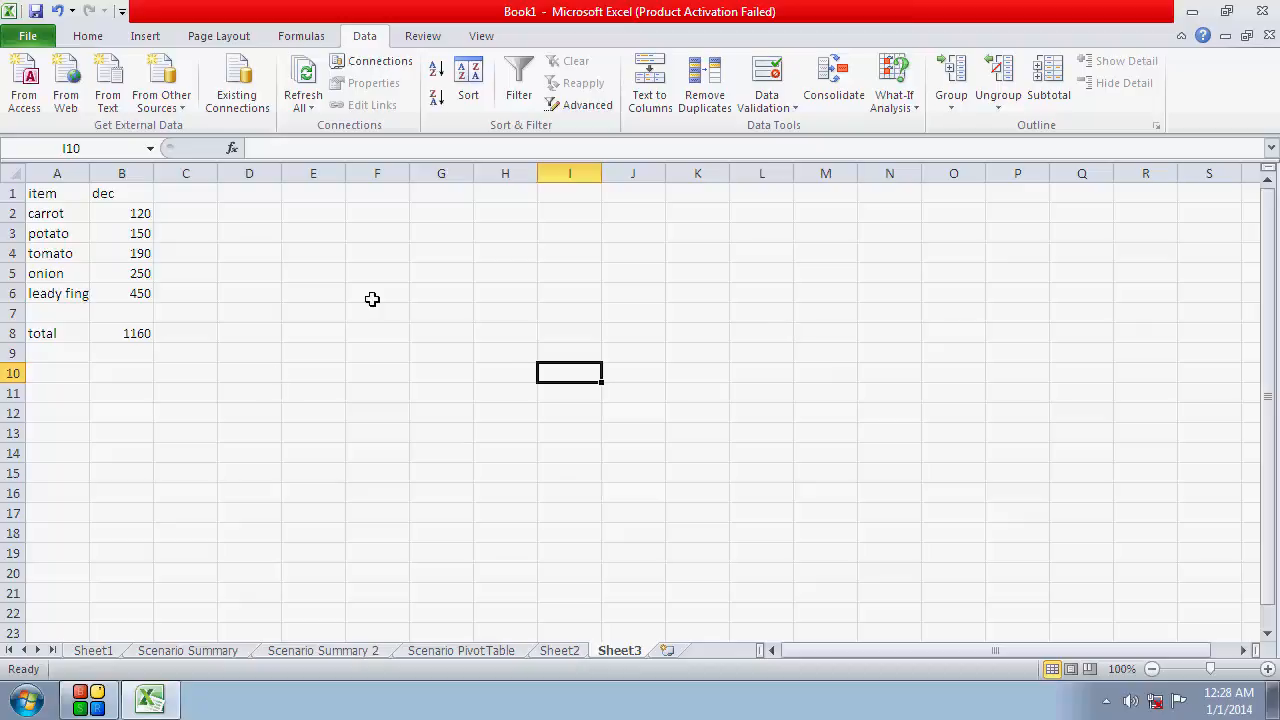
{"action": "left_click", "coordinate": [1261, 12]}
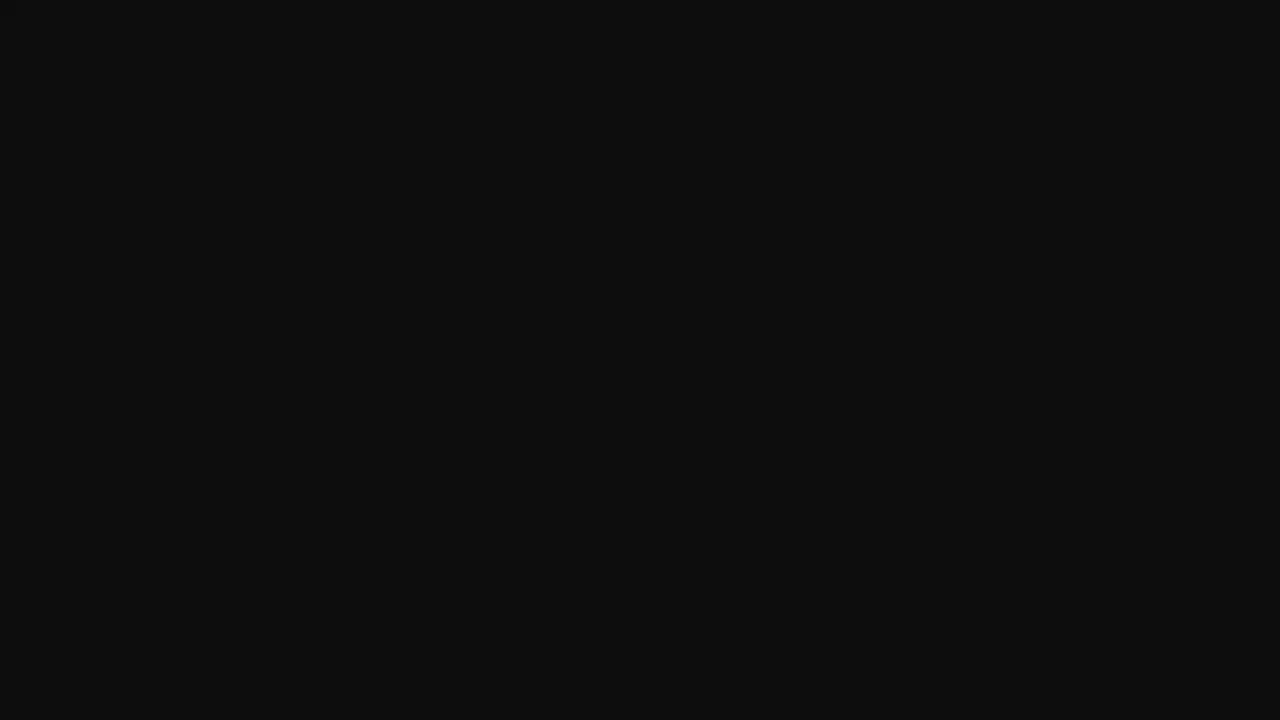